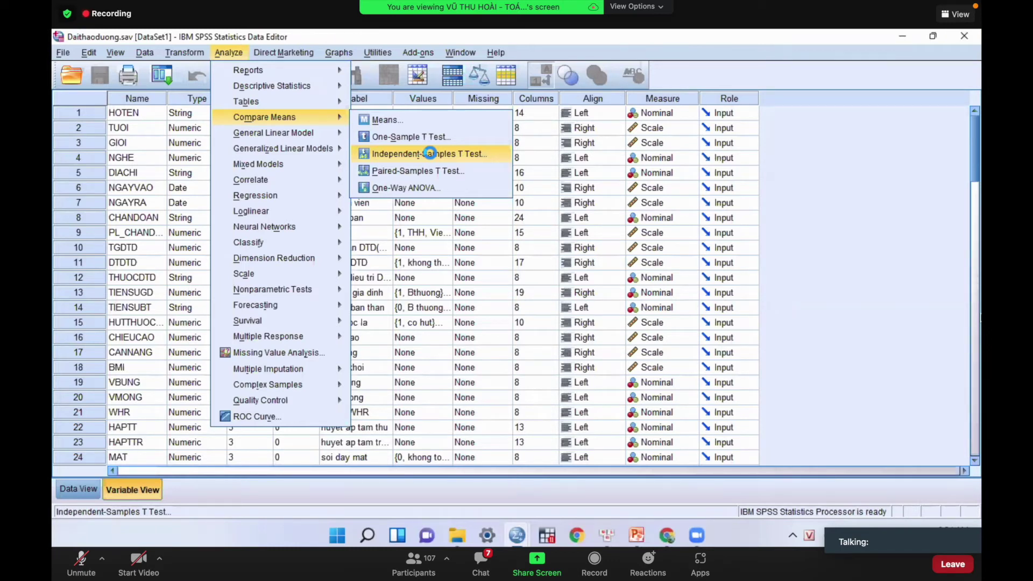
Open the Independent-Samples T Test dialog and widen it so the full variable names can be read
left_click(430, 153)
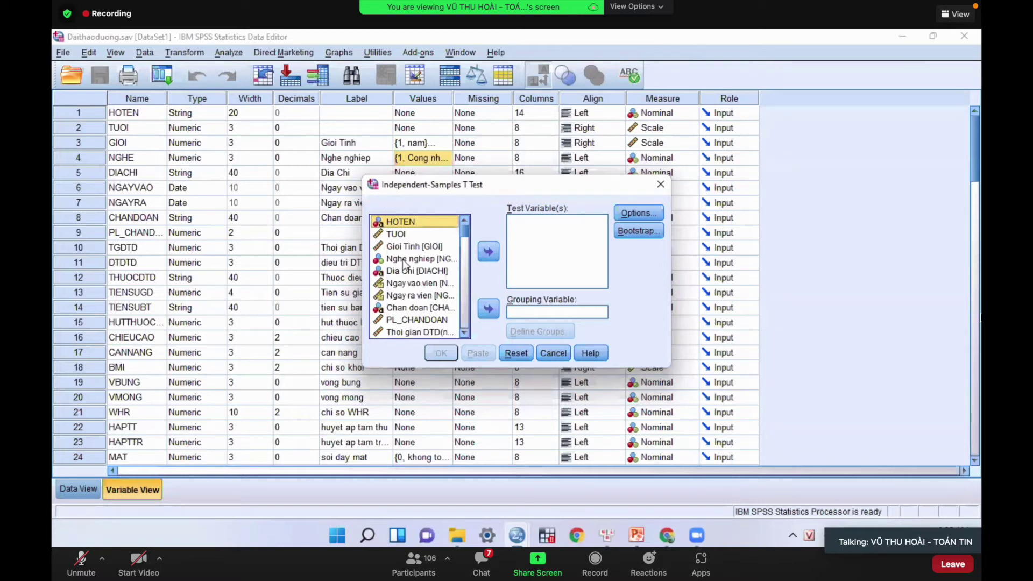
left_click(359, 277)
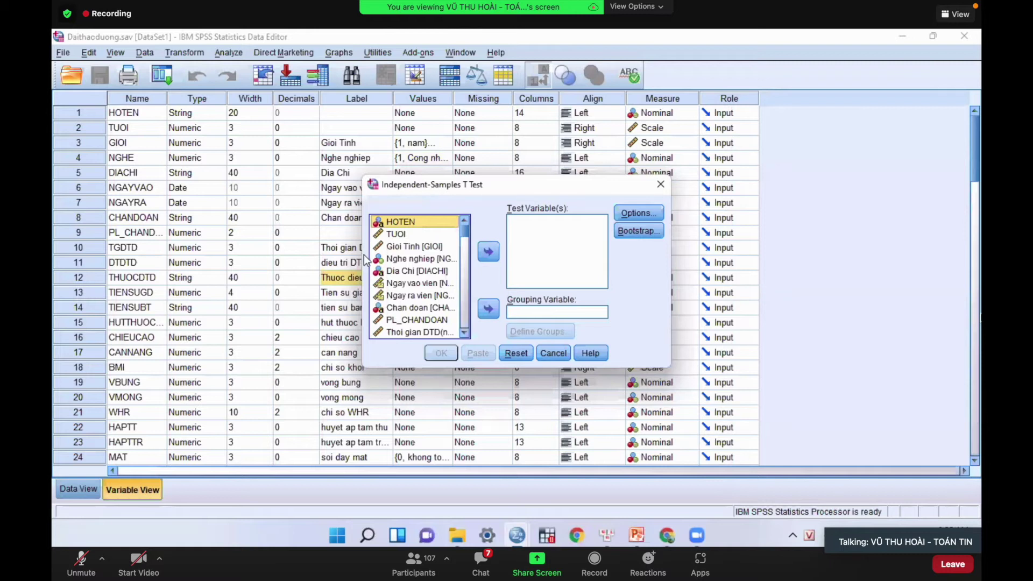
left_click_drag(361, 254, 289, 268)
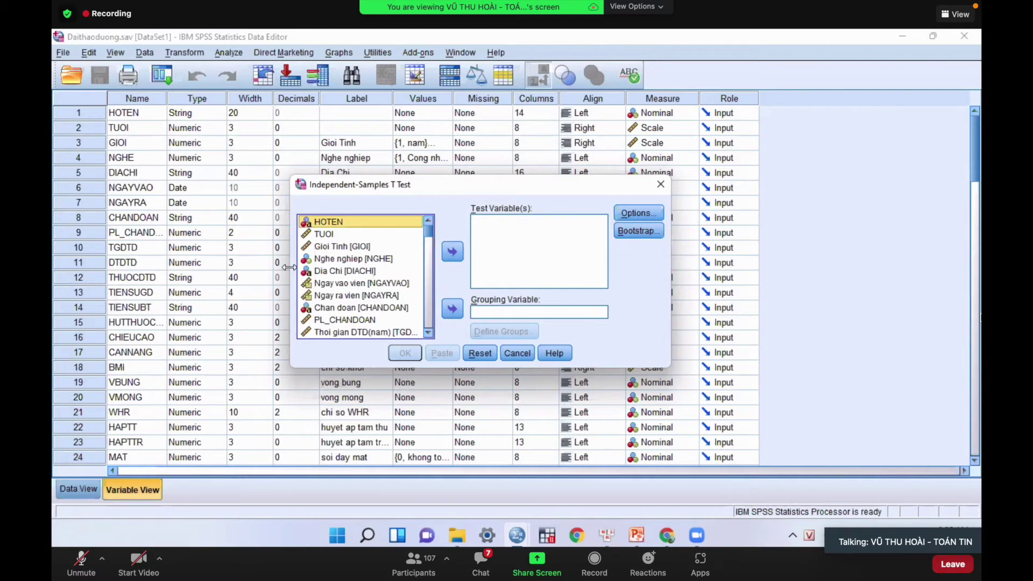
Add Glucose mau [GLUCOE] as the test variable of the Independent-Samples T Test
left_click(363, 251)
left_click(429, 333)
left_click(428, 332)
left_click(428, 332)
left_click(428, 332)
left_click(428, 333)
left_click(429, 333)
left_click(429, 333)
left_click(428, 332)
left_click(428, 332)
left_click(428, 333)
left_click(428, 333)
left_click(428, 333)
left_click(429, 333)
left_click(428, 333)
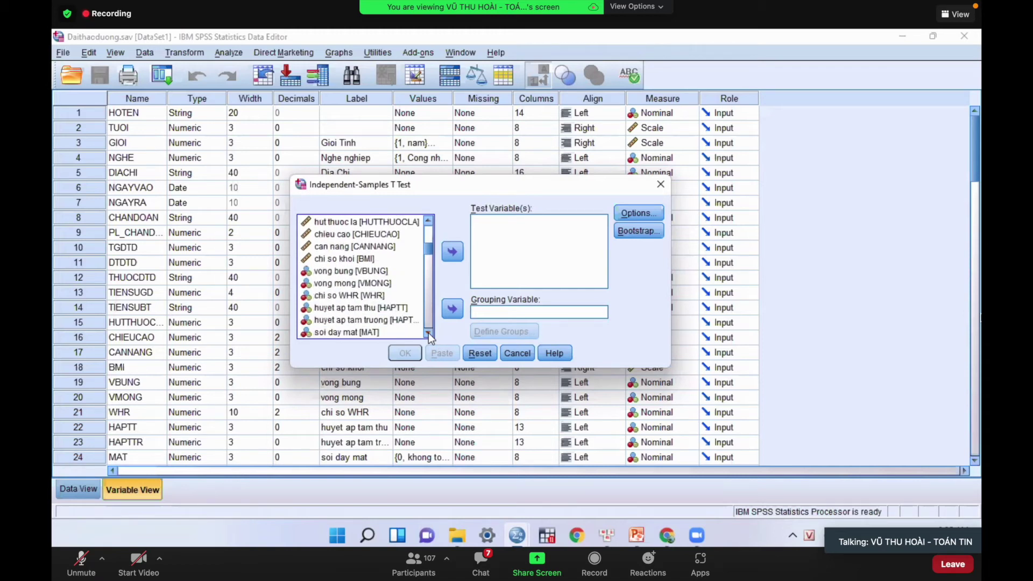
left_click(429, 332)
left_click(428, 333)
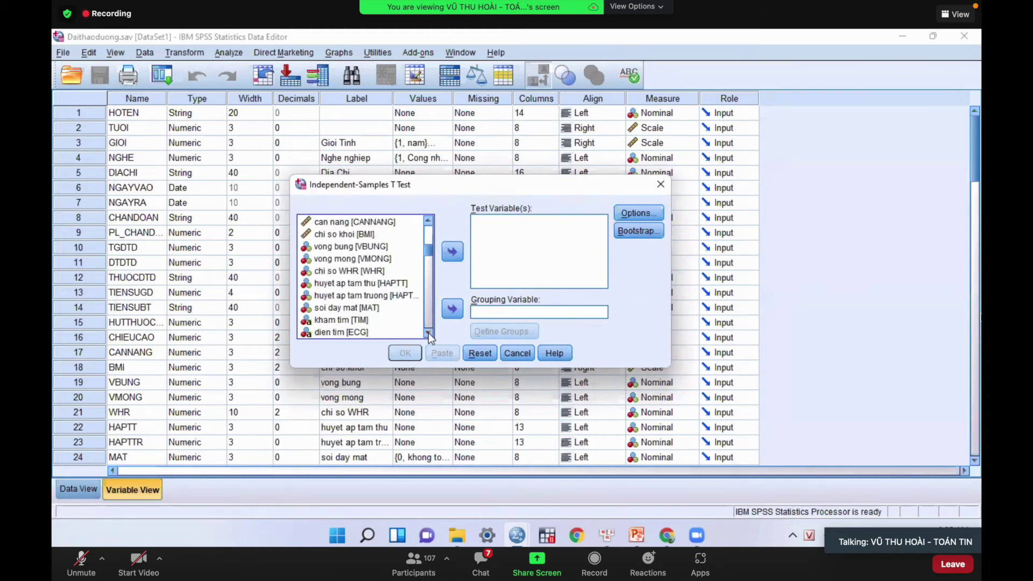
scroll(428, 332, "down", 3)
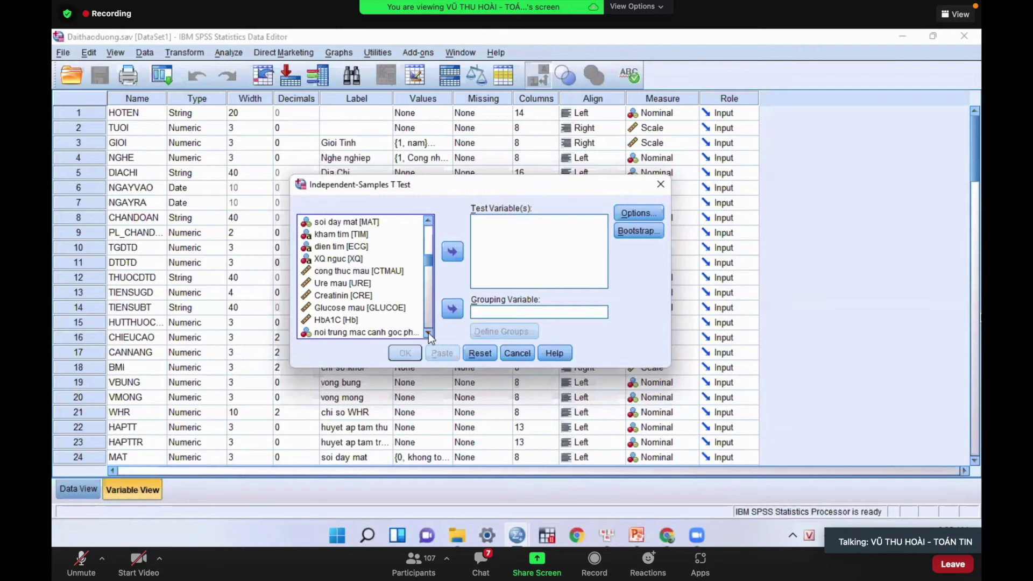
left_click(387, 309)
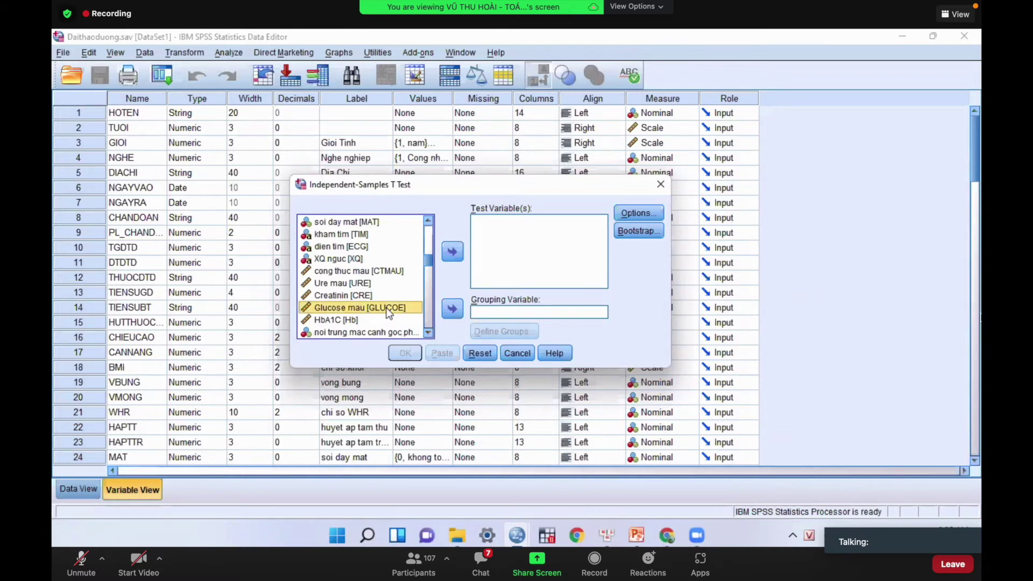
left_click(452, 252)
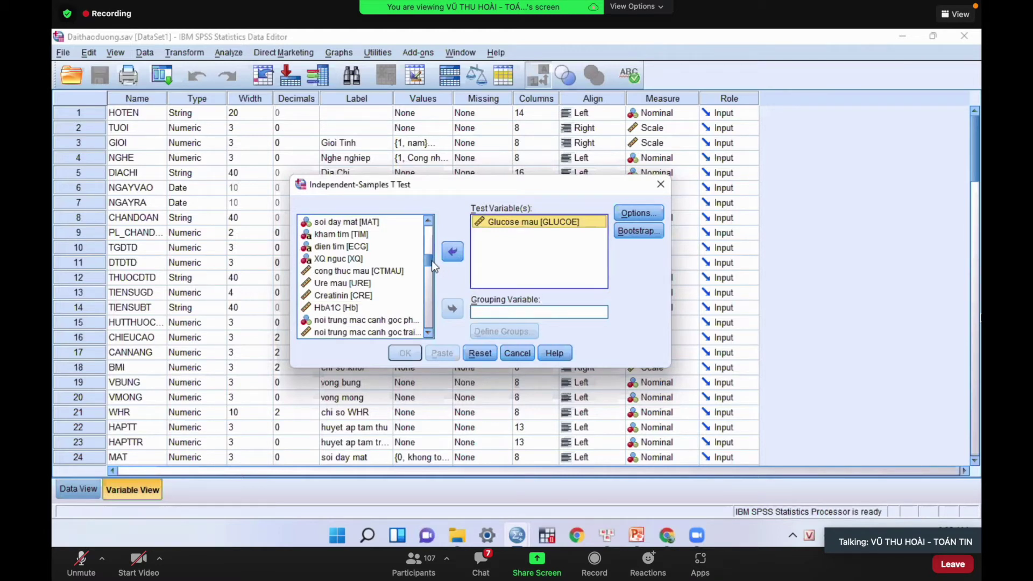
Assign Gioi Tinh [GIOI] as the grouping variable of the t test
left_click_drag(428, 261, 428, 223)
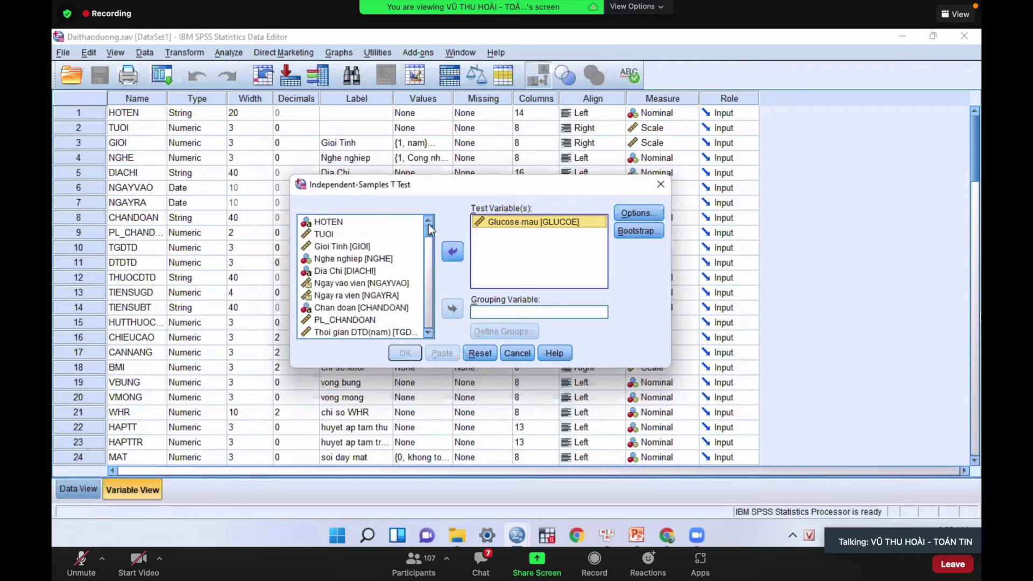
left_click(366, 246)
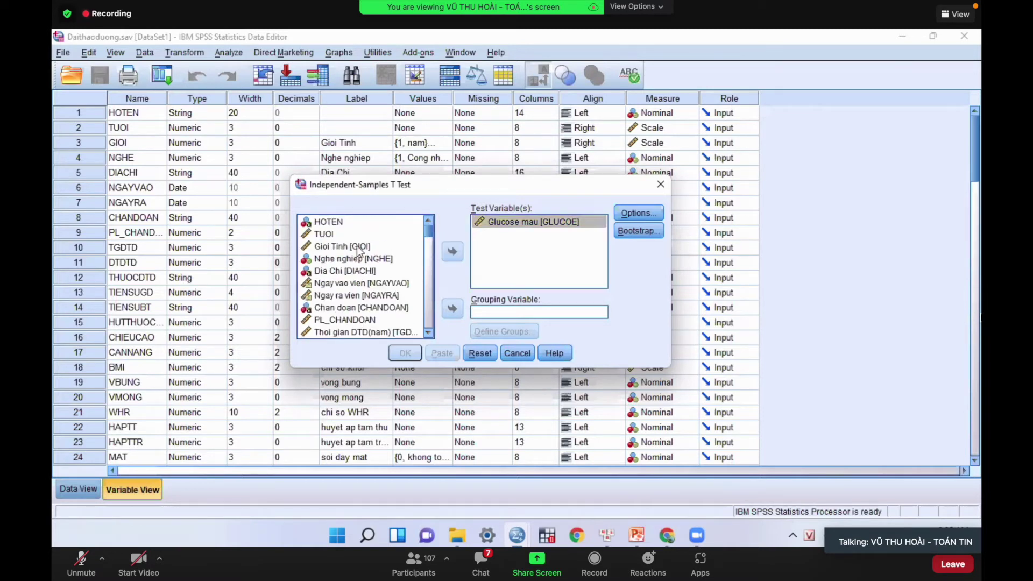
left_click(452, 311)
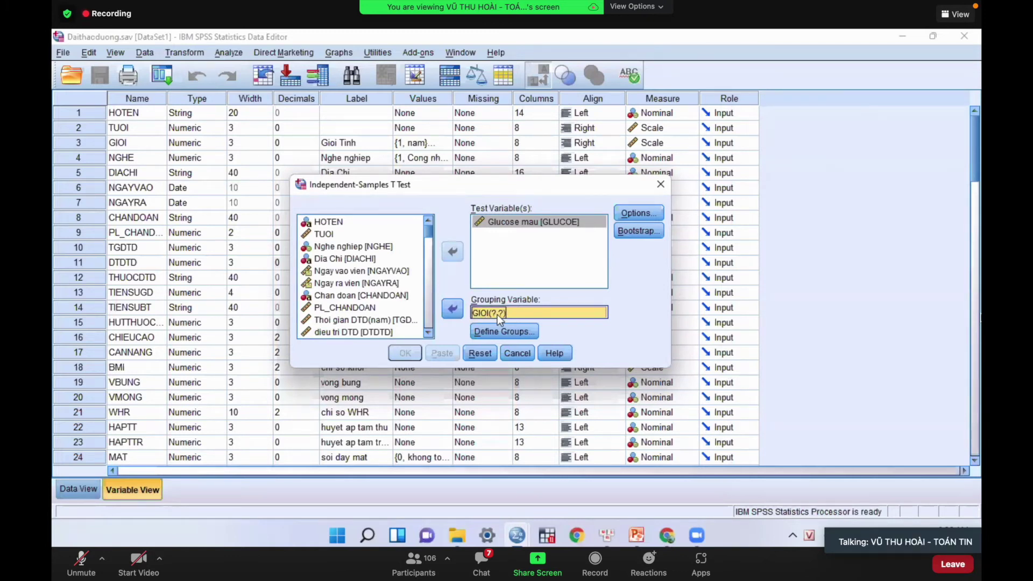
Define the GIOI groups with specified values 1 for Group 1 and 2 for Group 2, and run the t test
left_click(529, 328)
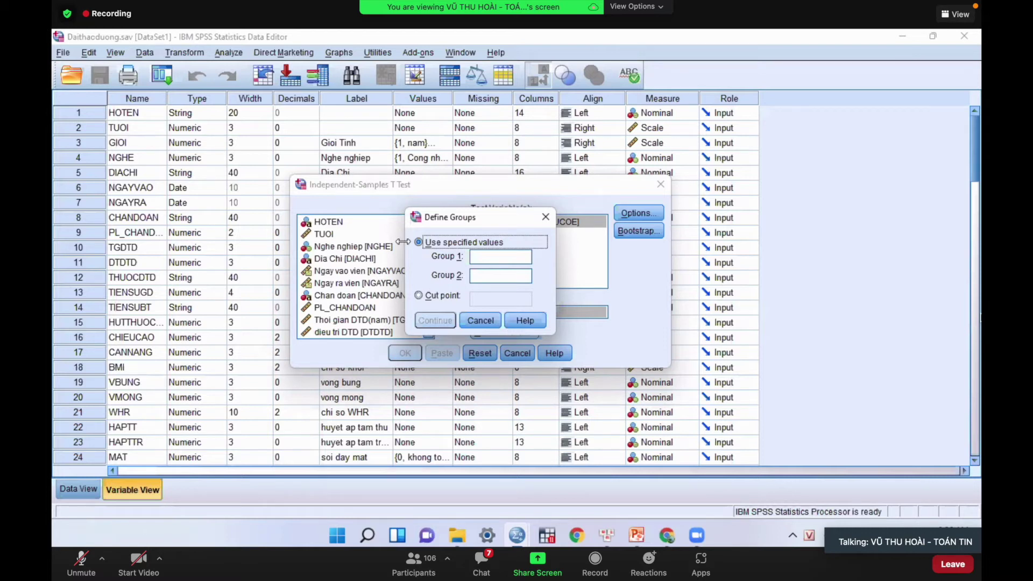
left_click(481, 256)
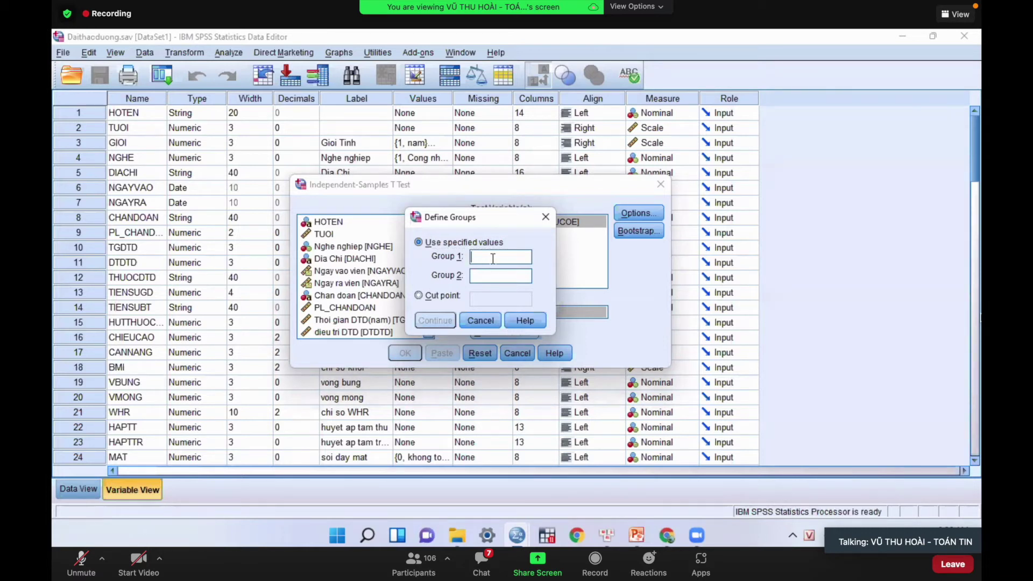
type("1")
left_click(485, 278)
type("2")
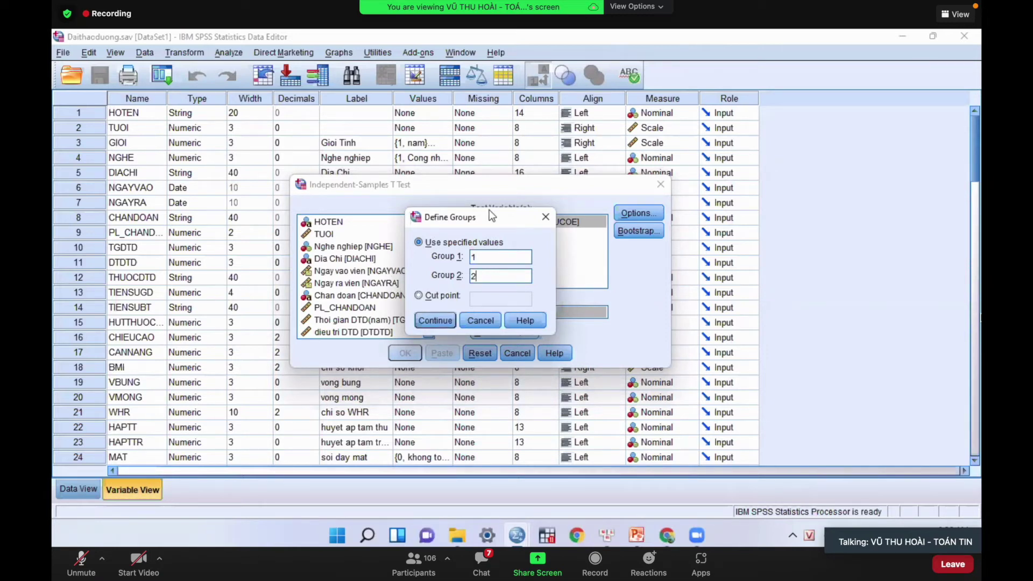
left_click(419, 296)
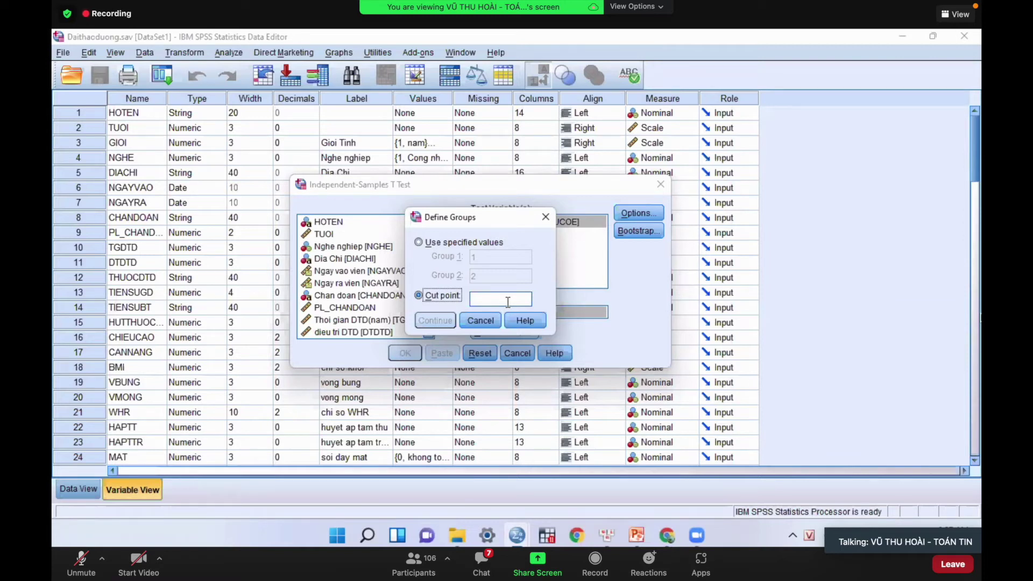
left_click(419, 243)
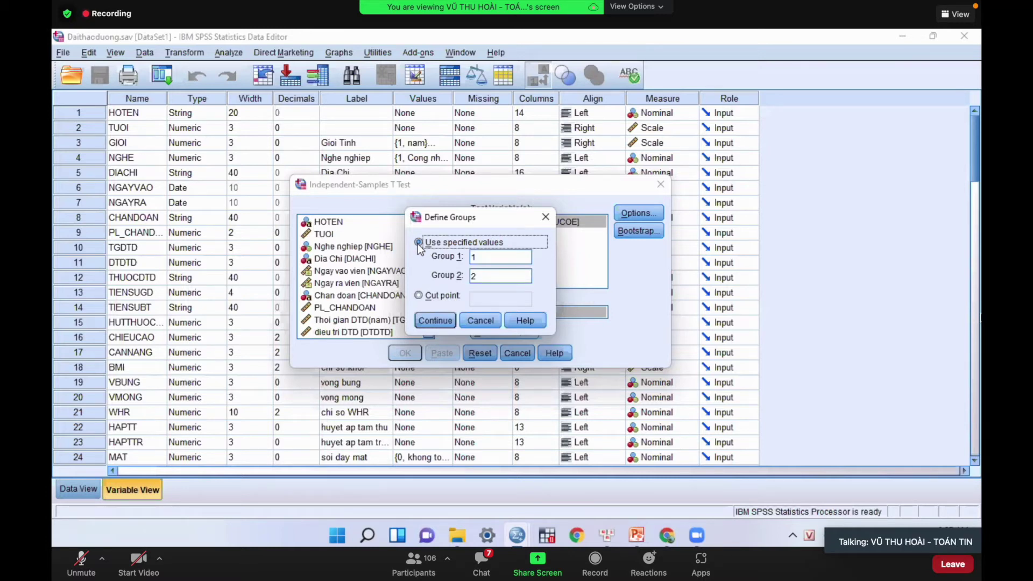
left_click(435, 321)
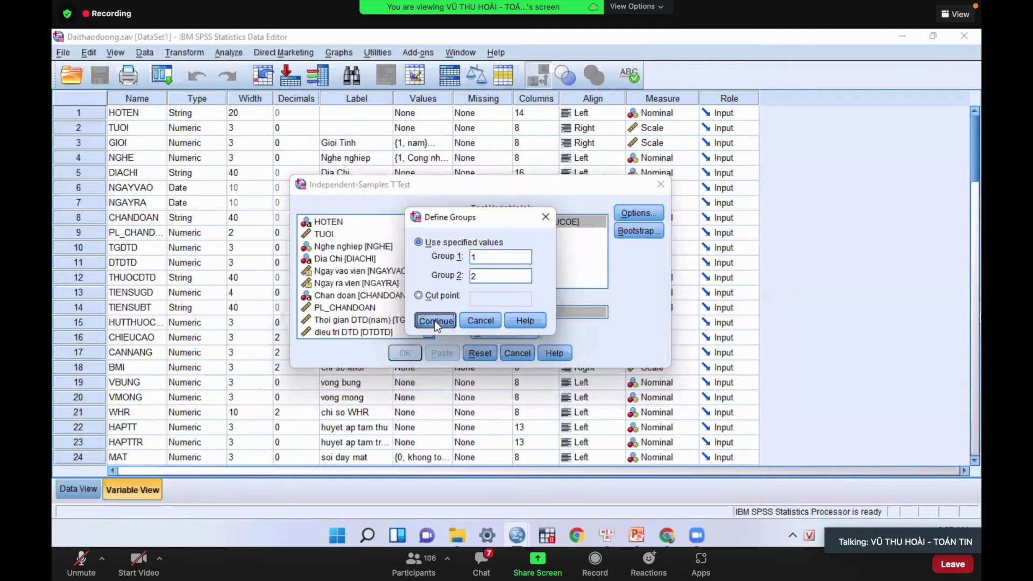
left_click(434, 320)
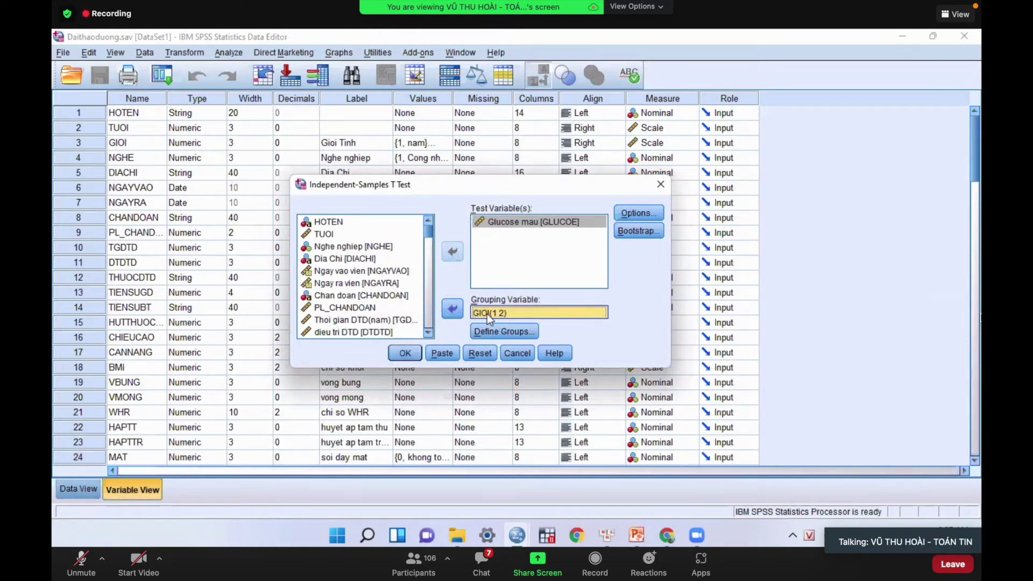
left_click(404, 354)
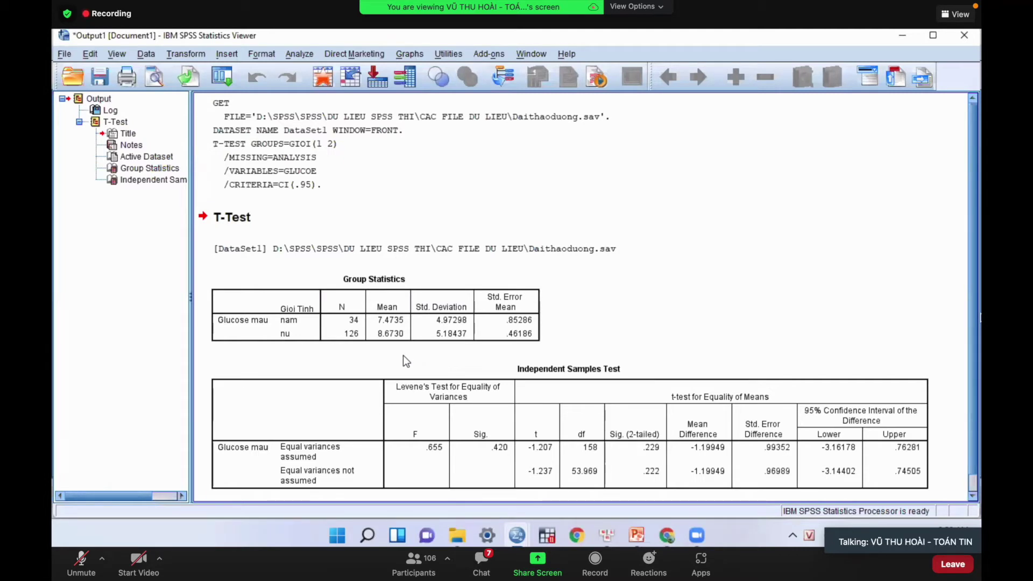
Examine the Group Statistics means and the Independent Samples Test mean difference and confidence interval for Glucose mau
left_click(597, 380)
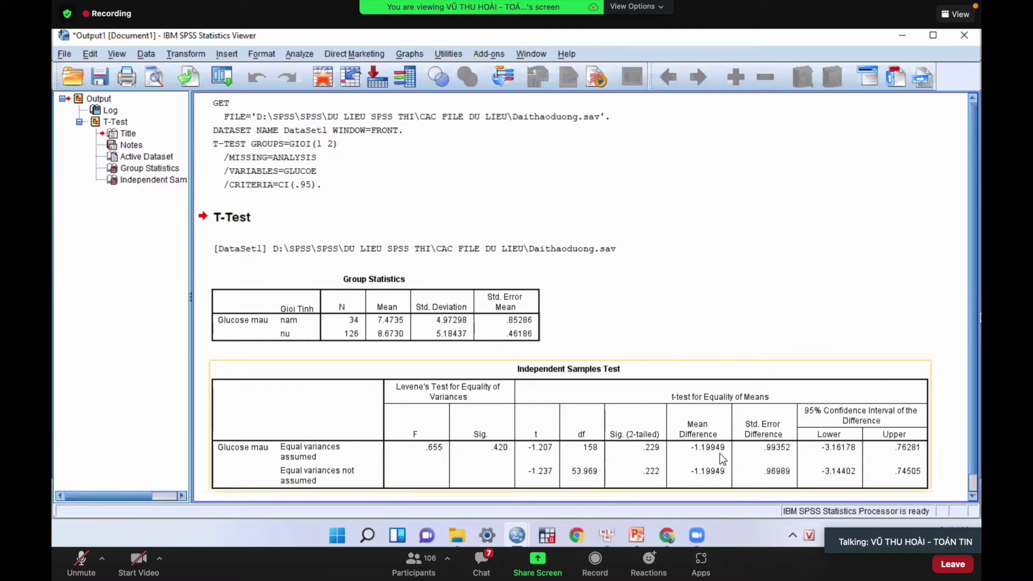
left_click(401, 320)
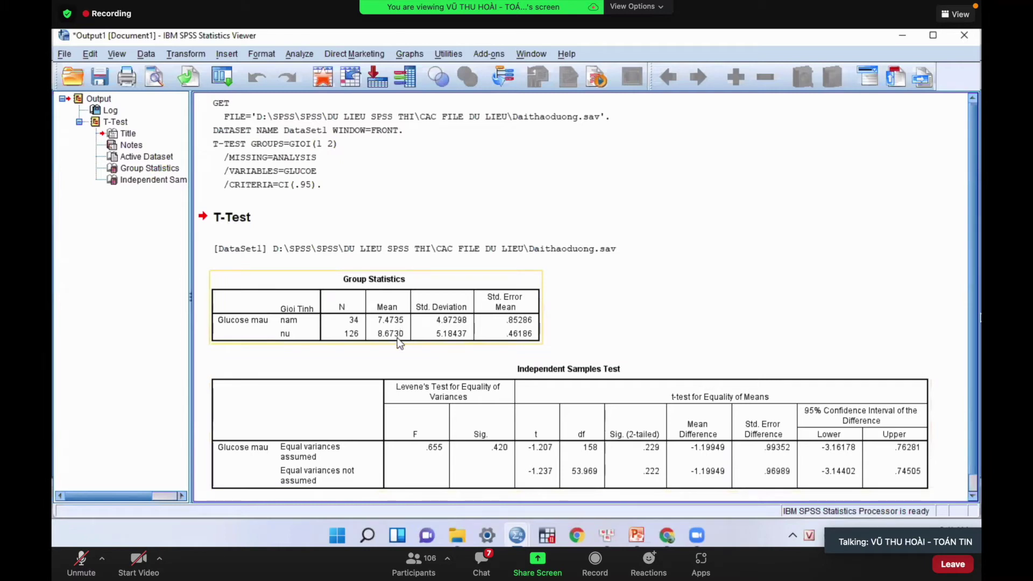
left_click(590, 390)
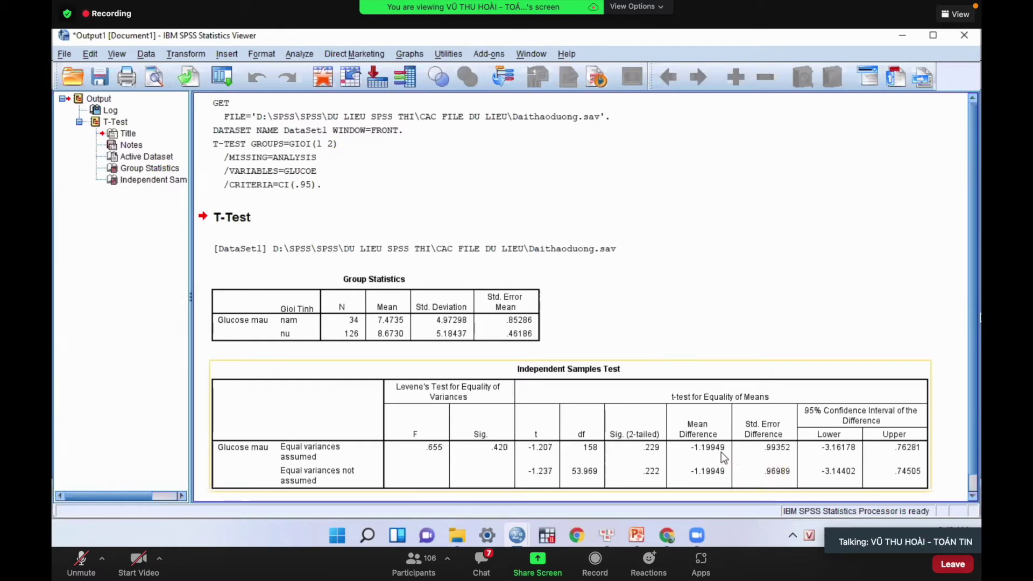
left_click(952, 494)
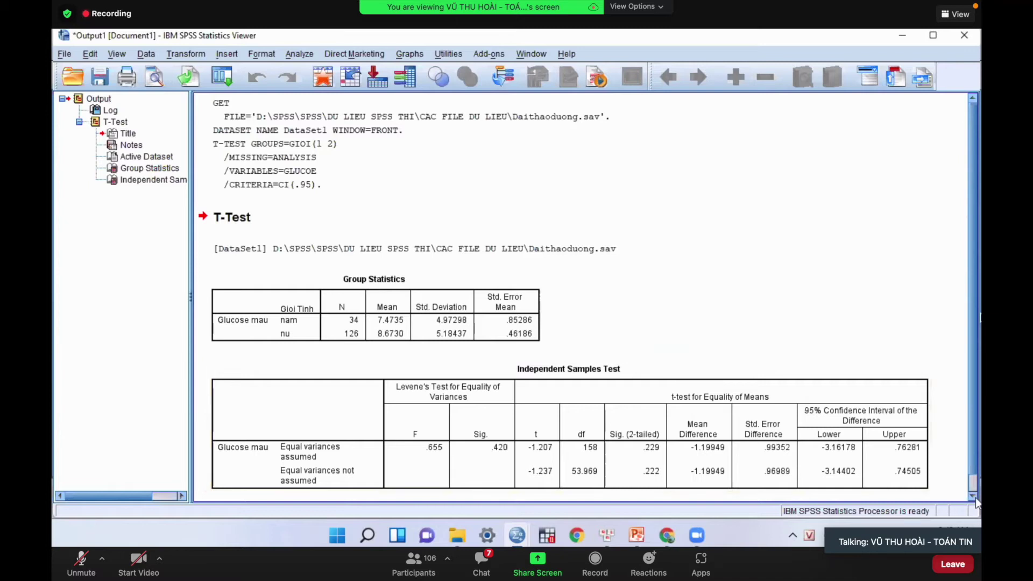
left_click(973, 496)
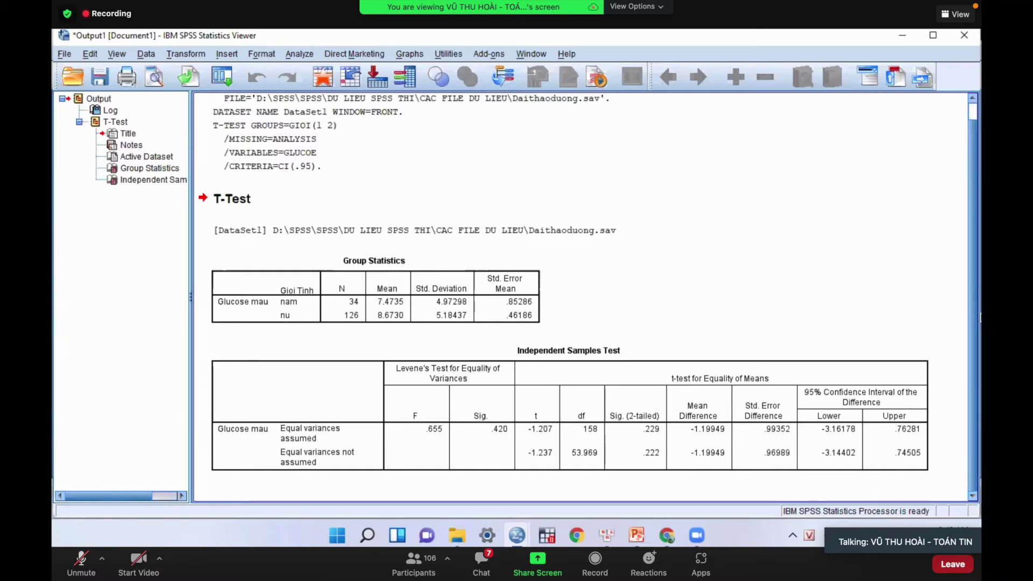
left_click(729, 405)
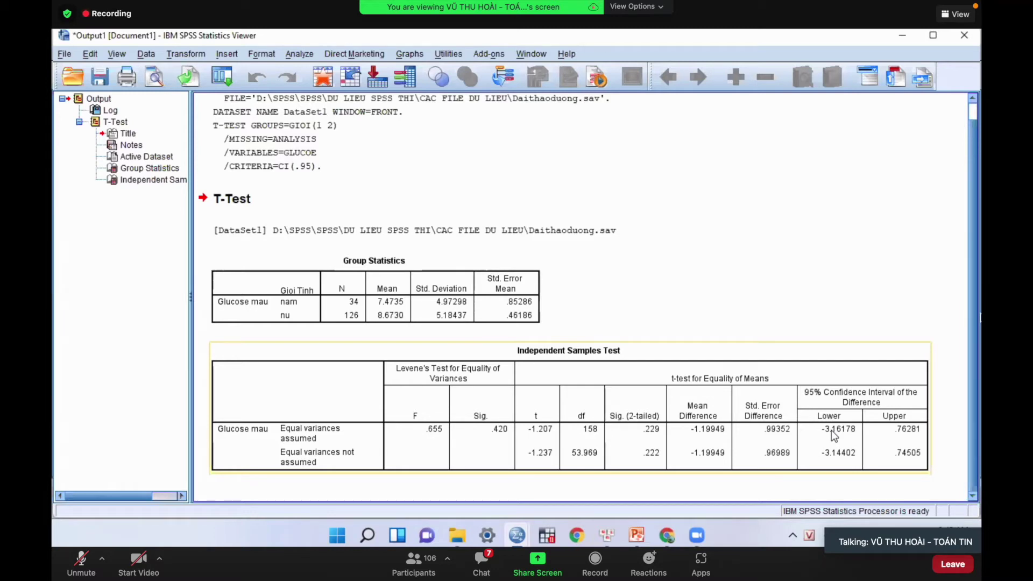
double_click(835, 433)
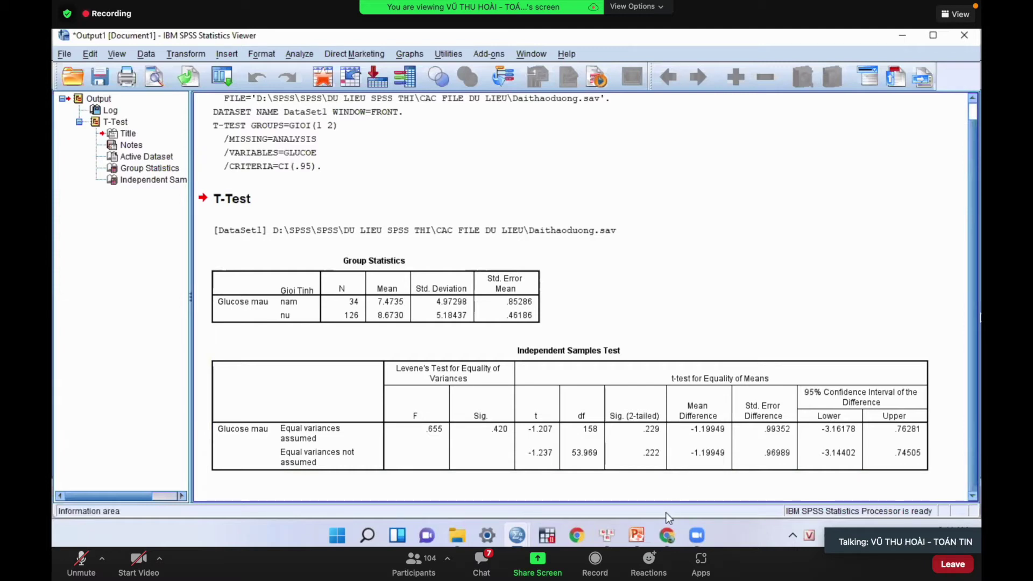
Switch to the PowerPoint lesson slides to read the second Glucose example, and return to the Daithaoduong.sav data in SPSS
mouse_move(637, 534)
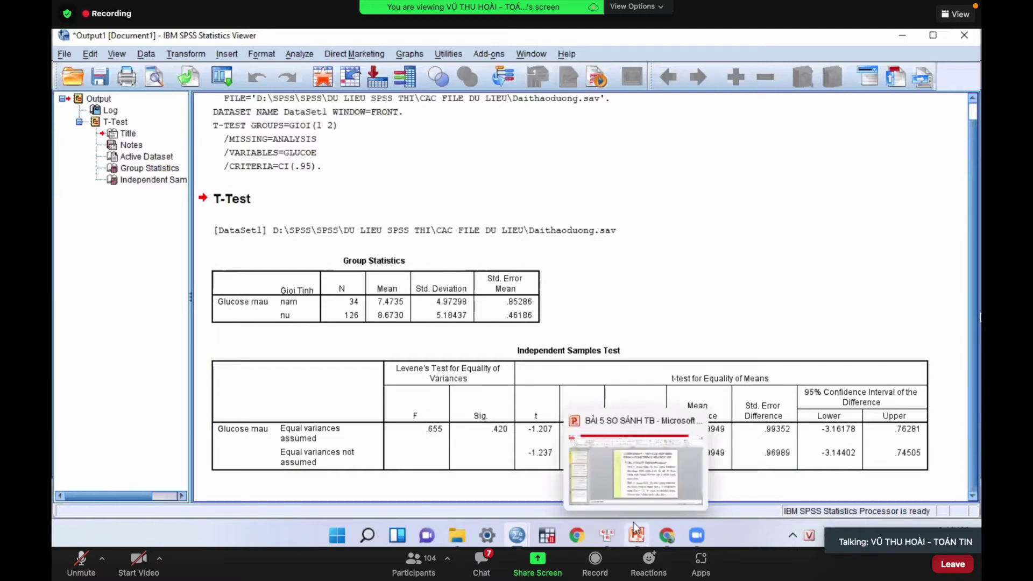
left_click(634, 486)
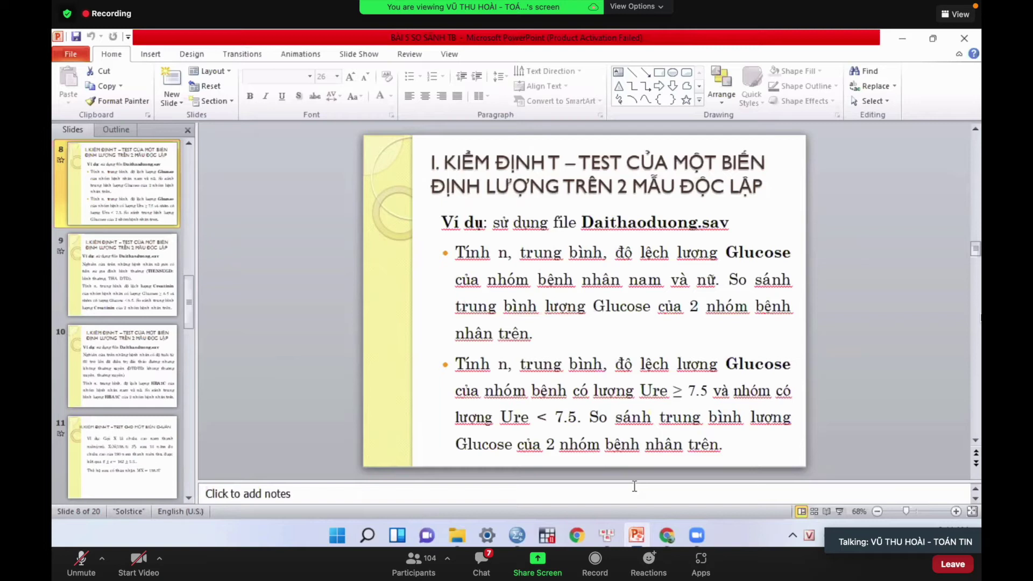
left_click(518, 536)
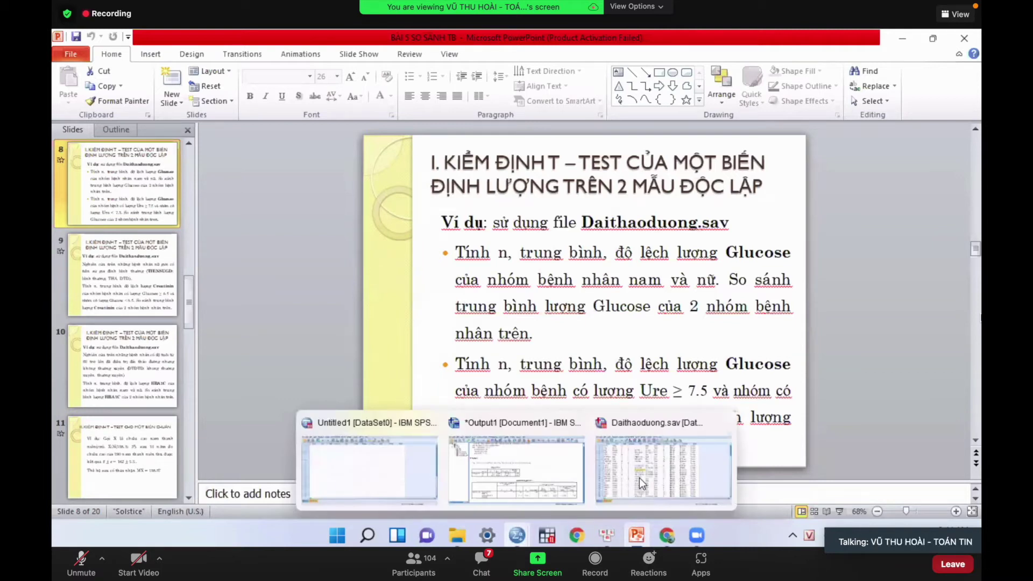
left_click(639, 478)
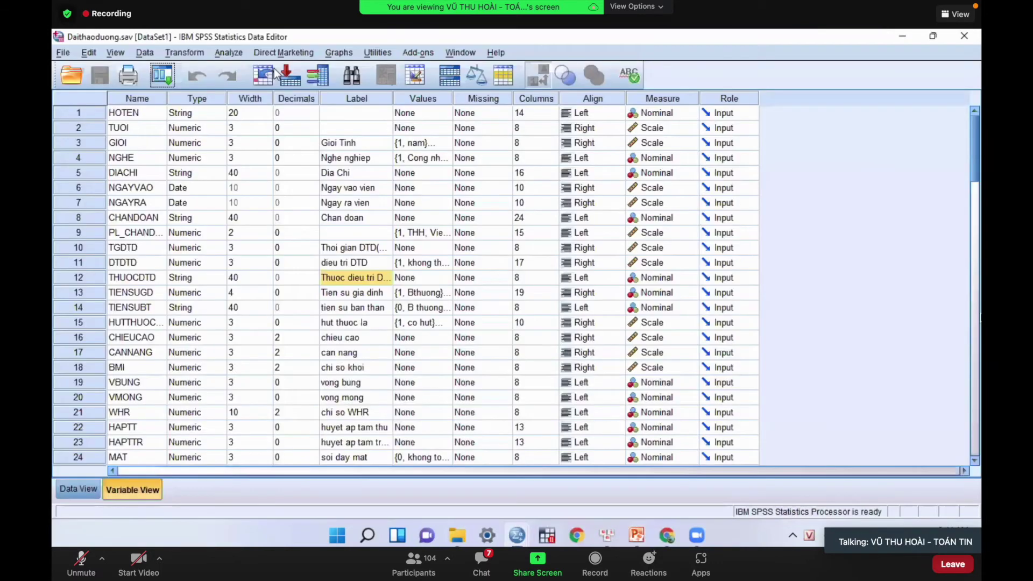
Reopen the Independent-Samples T Test and remove GIOI from the grouping variable
left_click(228, 53)
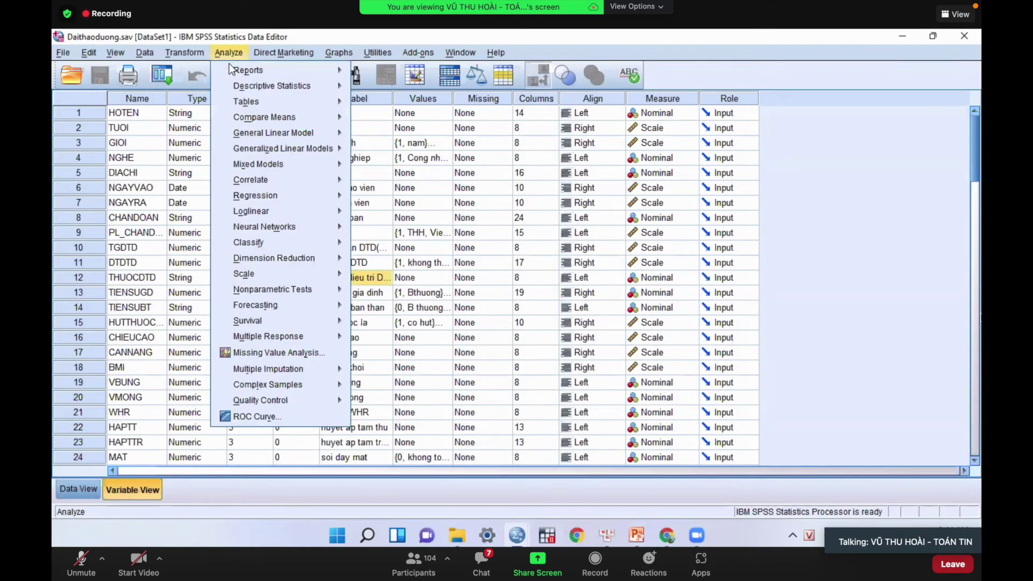
mouse_move(249, 116)
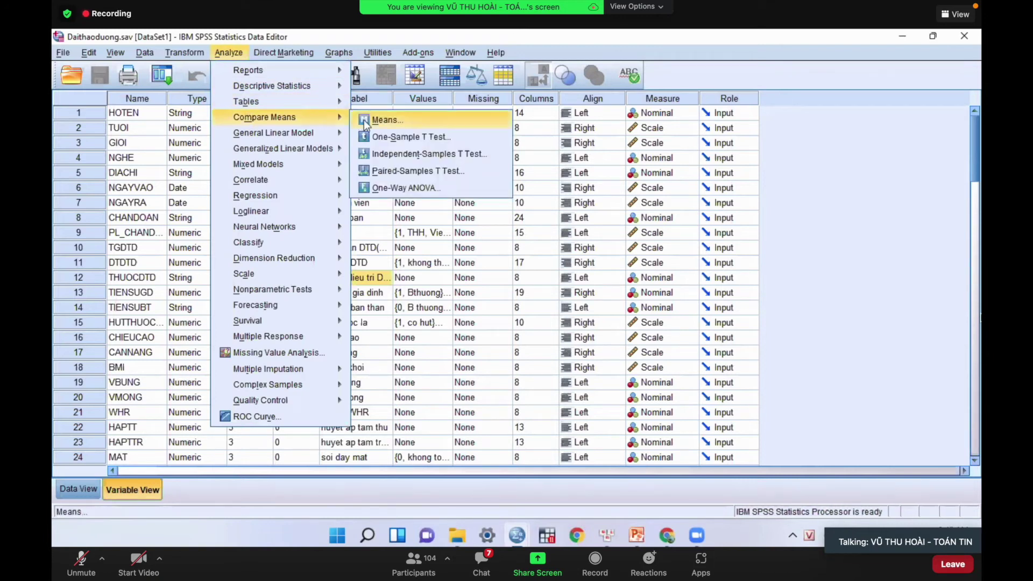
left_click(395, 155)
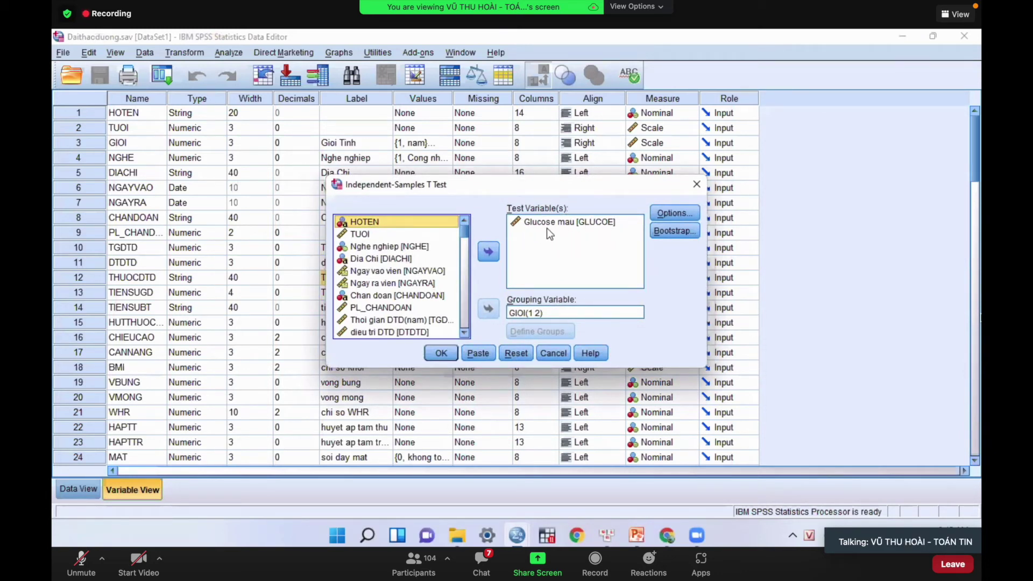
left_click(539, 311)
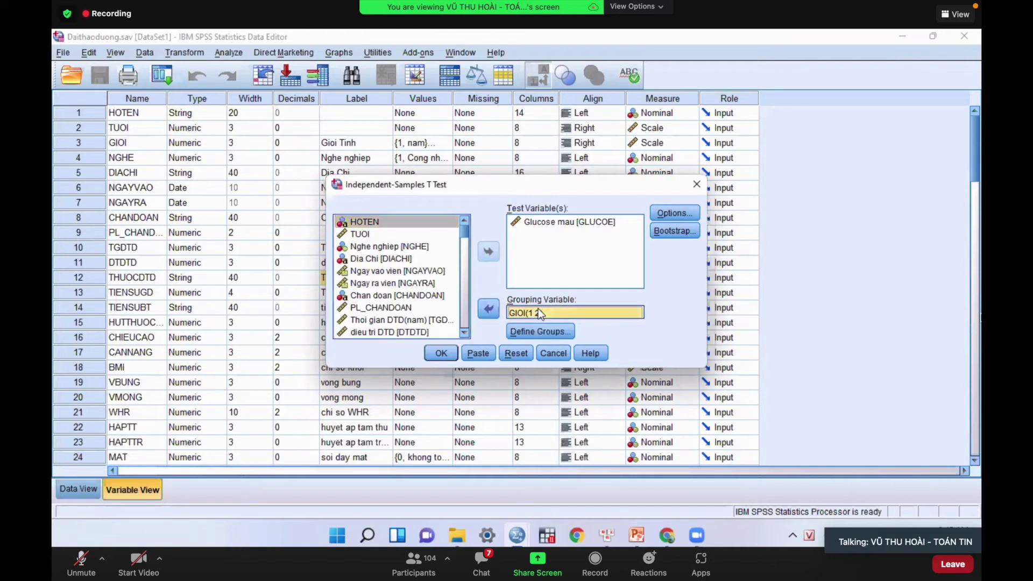
left_click(489, 309)
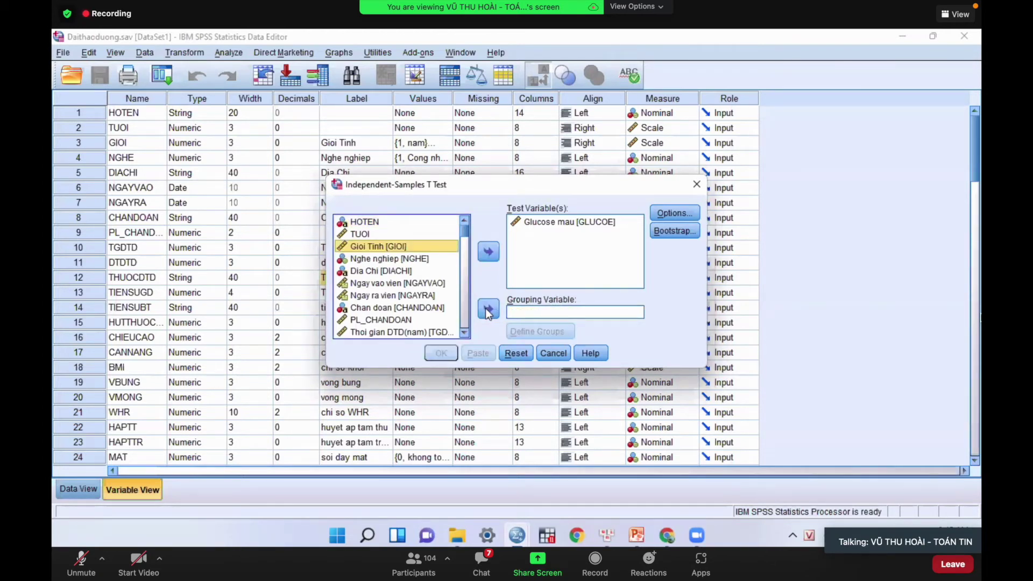
Set Ure mau [URE] as the grouping variable of the independent-samples t test
left_click(465, 333)
left_click(465, 333)
left_click(465, 332)
left_click(465, 332)
left_click(465, 332)
left_click(465, 332)
left_click(465, 333)
left_click(465, 333)
left_click(465, 332)
left_click(465, 332)
left_click(465, 332)
left_click(465, 332)
left_click(465, 333)
left_click(465, 333)
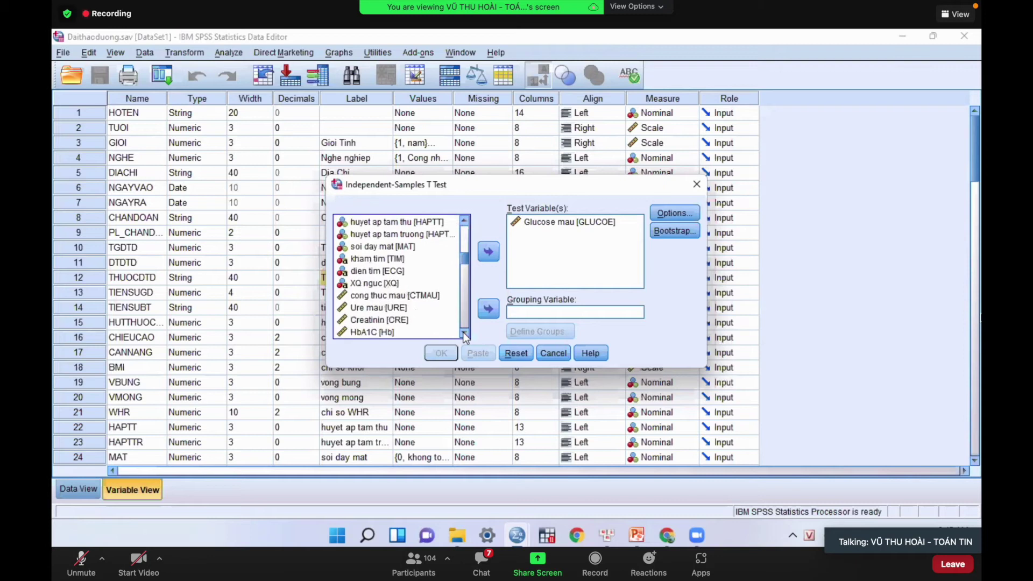
left_click(398, 309)
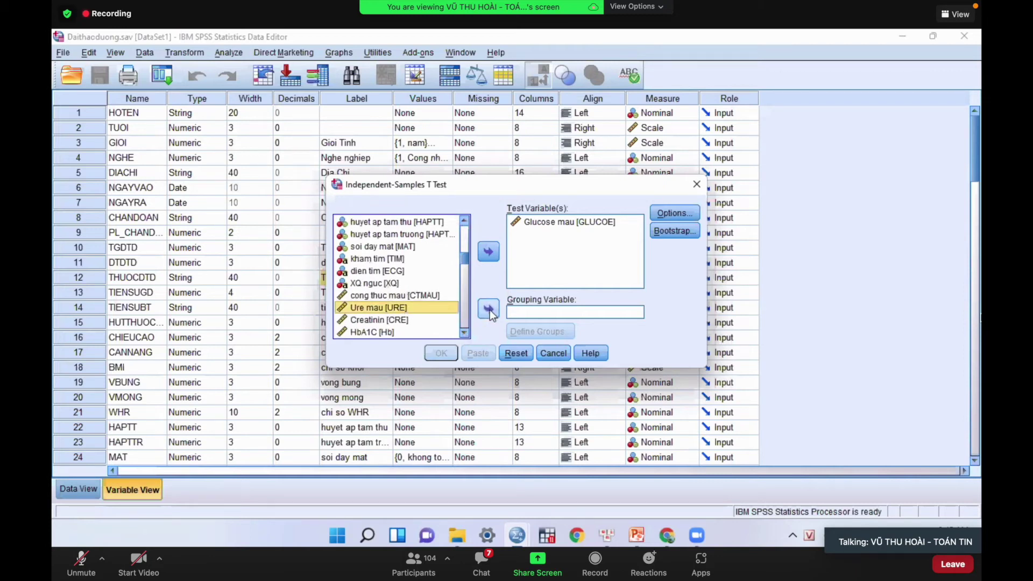
left_click(489, 309)
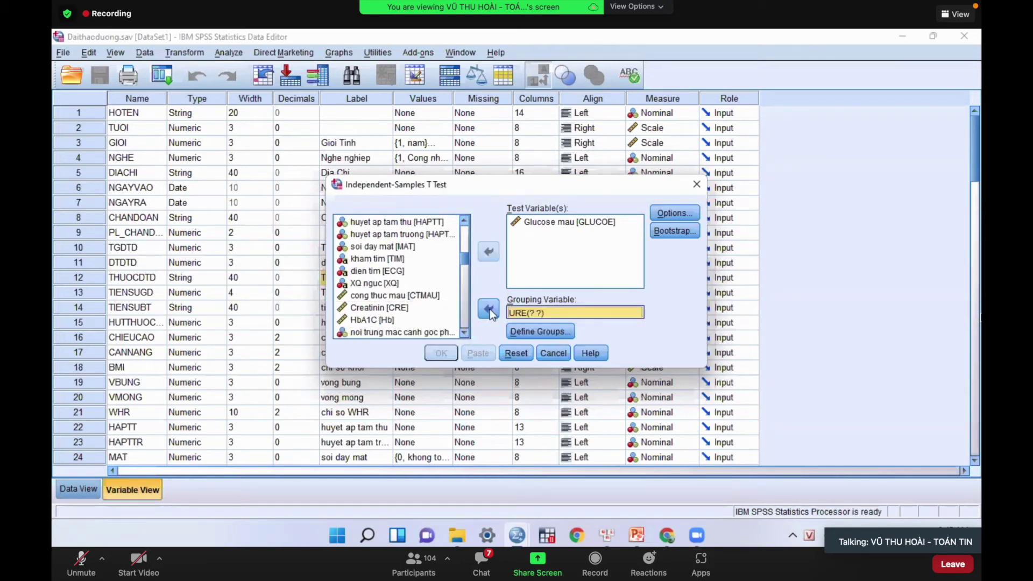
Define the URE groups by a cut point of 7.5 and run the t test on Glucose mau
left_click(534, 332)
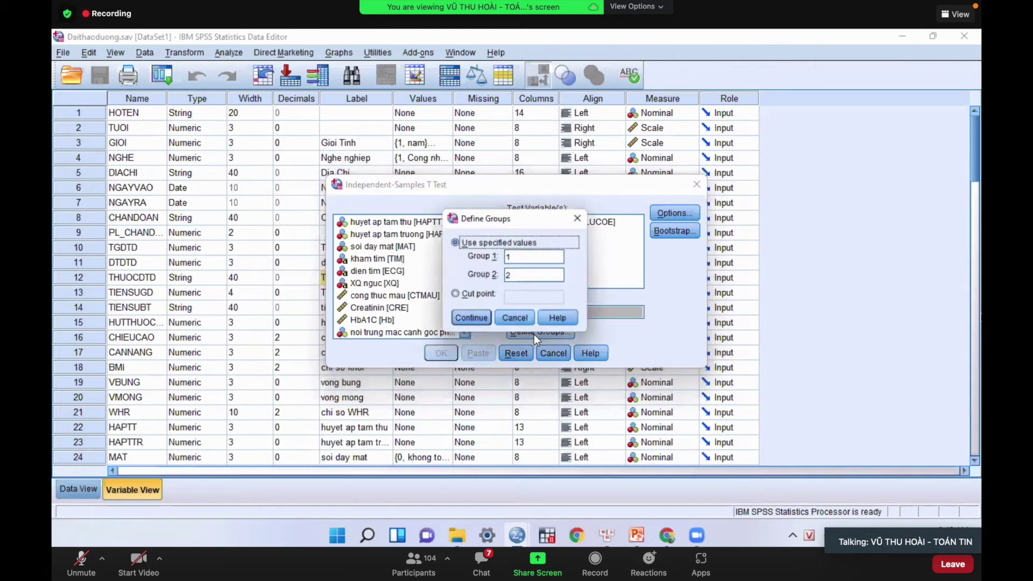
left_click(455, 296)
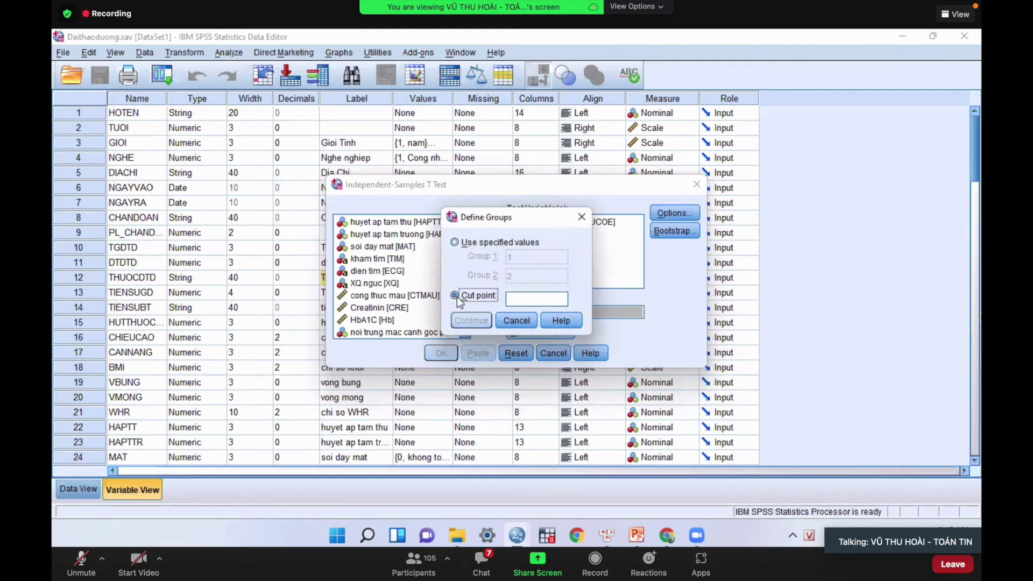
left_click(534, 299)
type("7.5")
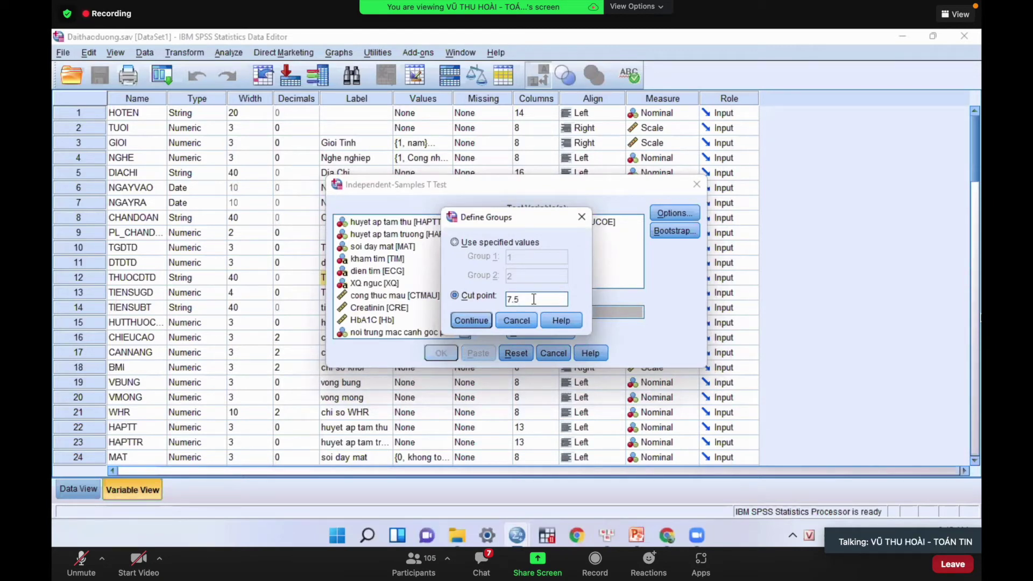
left_click(482, 320)
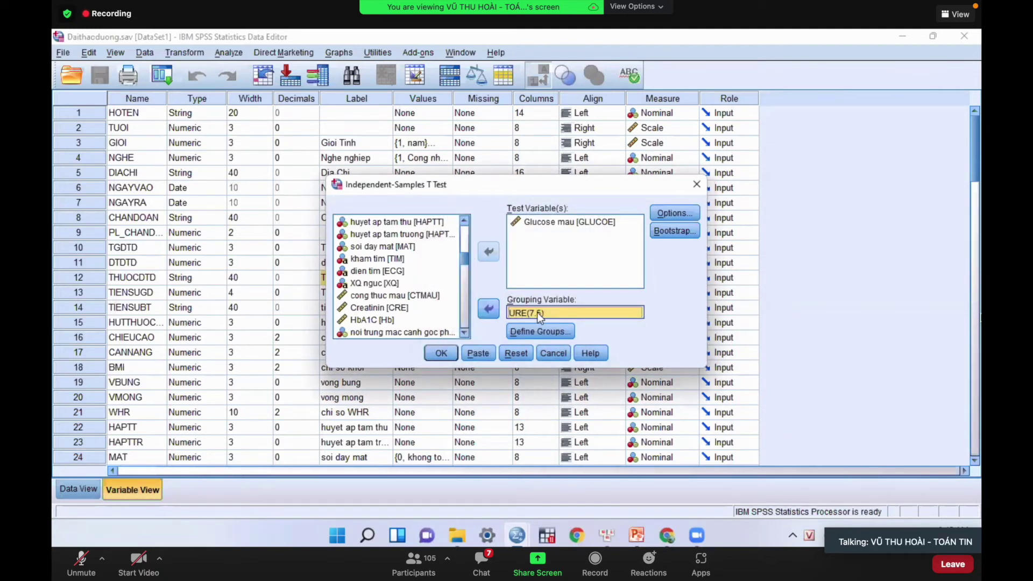
left_click(440, 354)
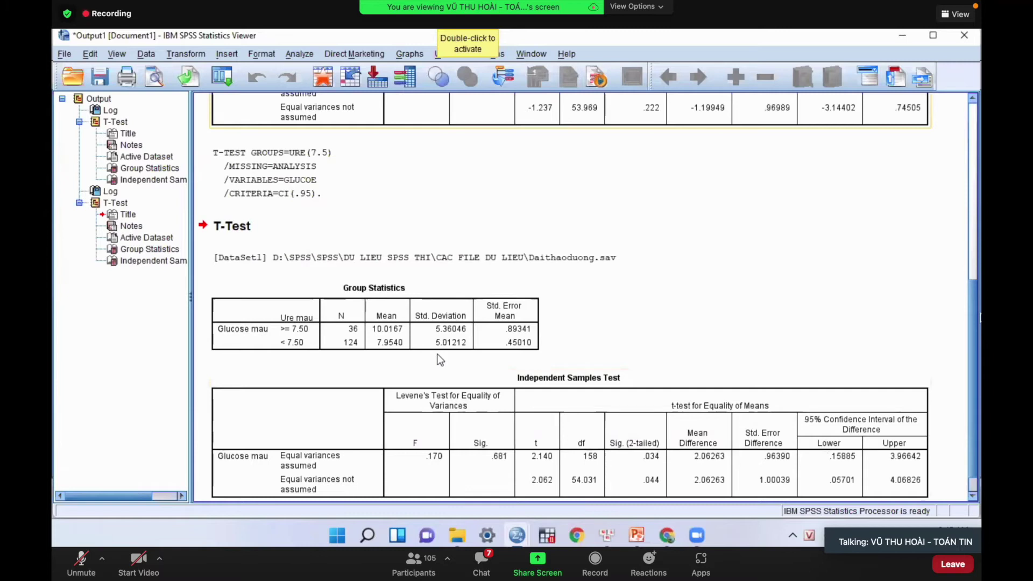
Examine the Glucose mau test tables by Ure group, and switch to PowerPoint to read the Creatinin example on slide 9
left_click(433, 347)
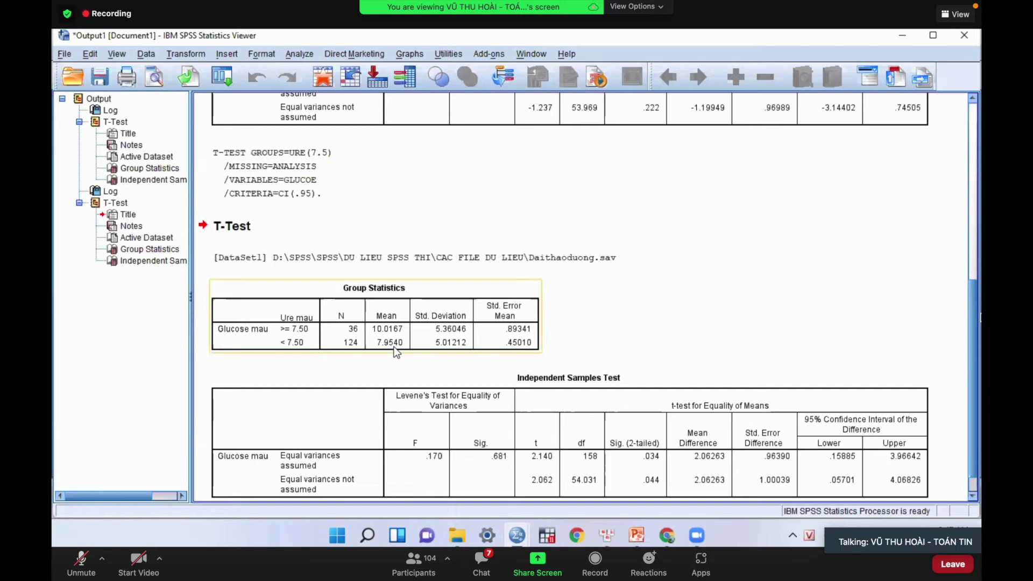
left_click(514, 464)
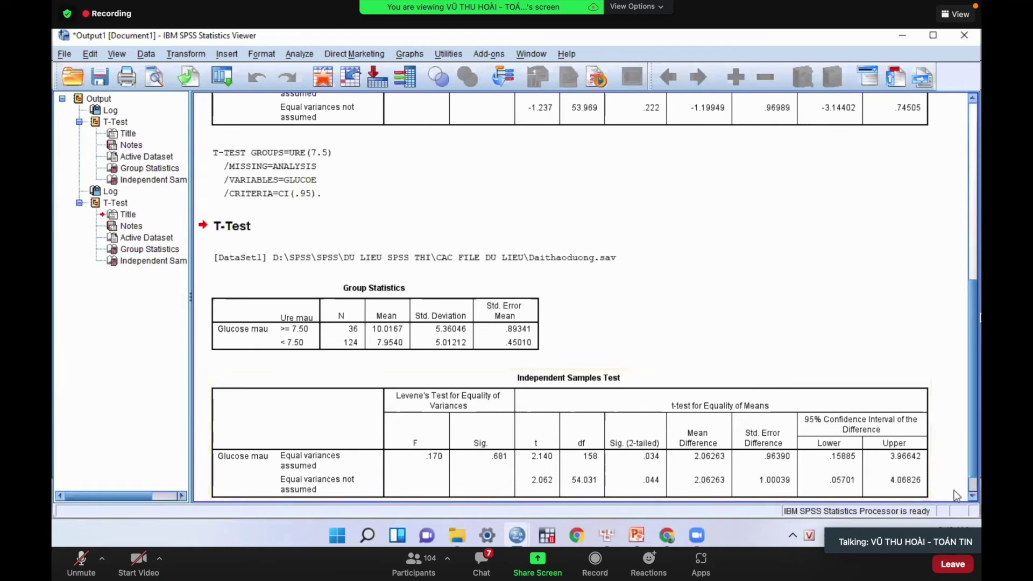
mouse_move(634, 539)
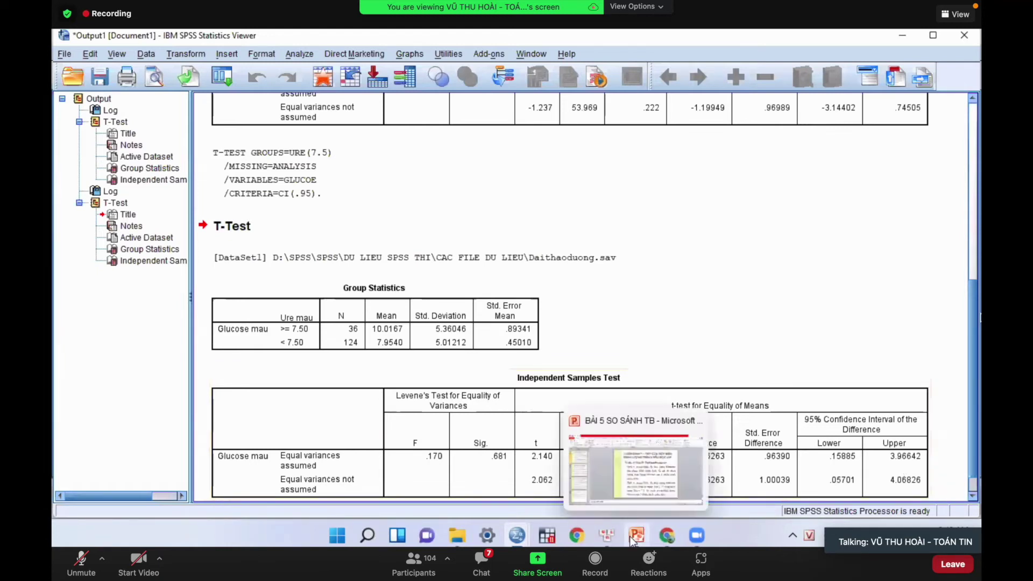
left_click(634, 476)
left_click(169, 260)
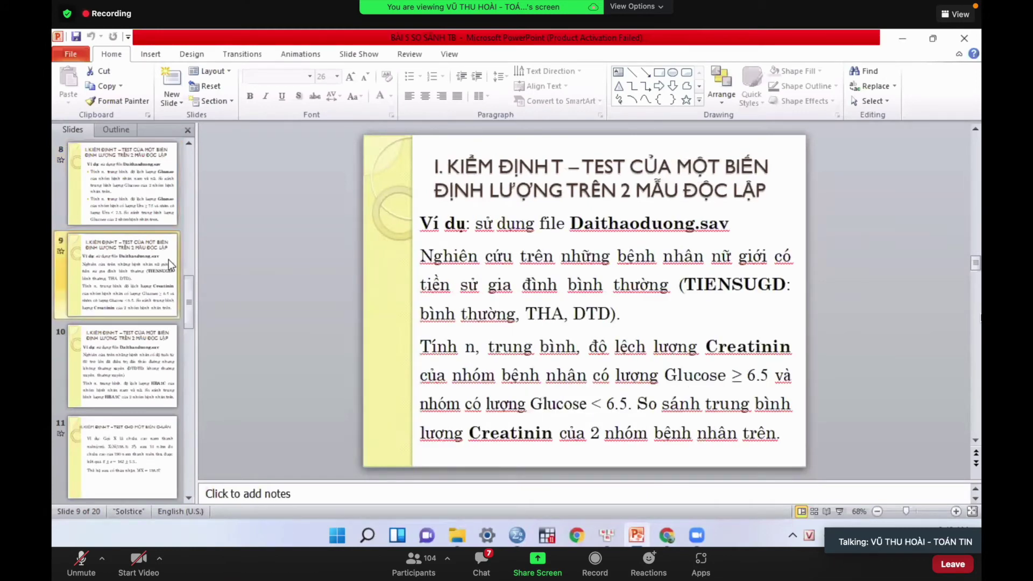
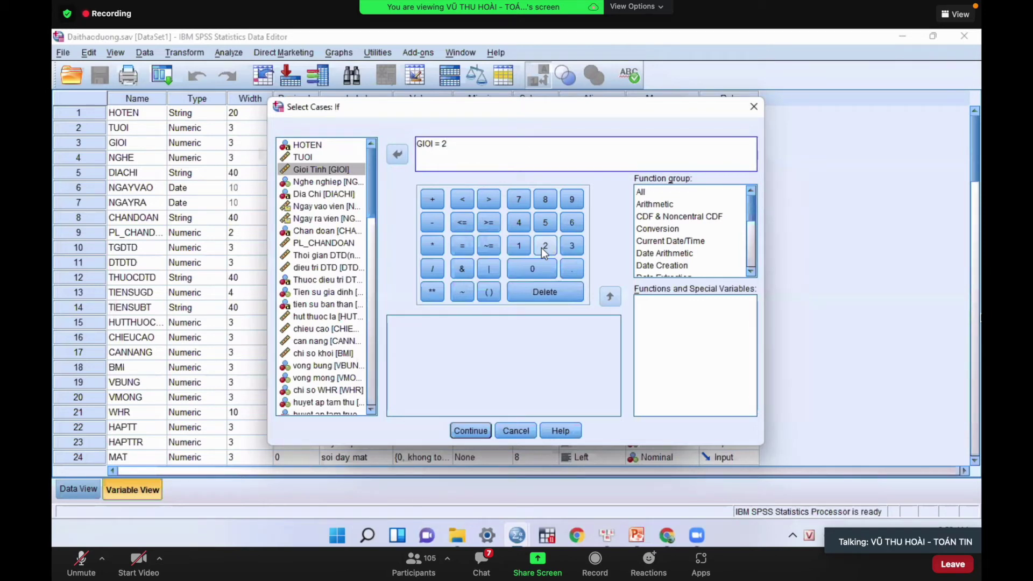
Extend the Select Cases condition GIOI = 2 with & TIENSUGD = 1 and apply the filter
left_click(465, 272)
left_click(339, 294)
left_click(397, 155)
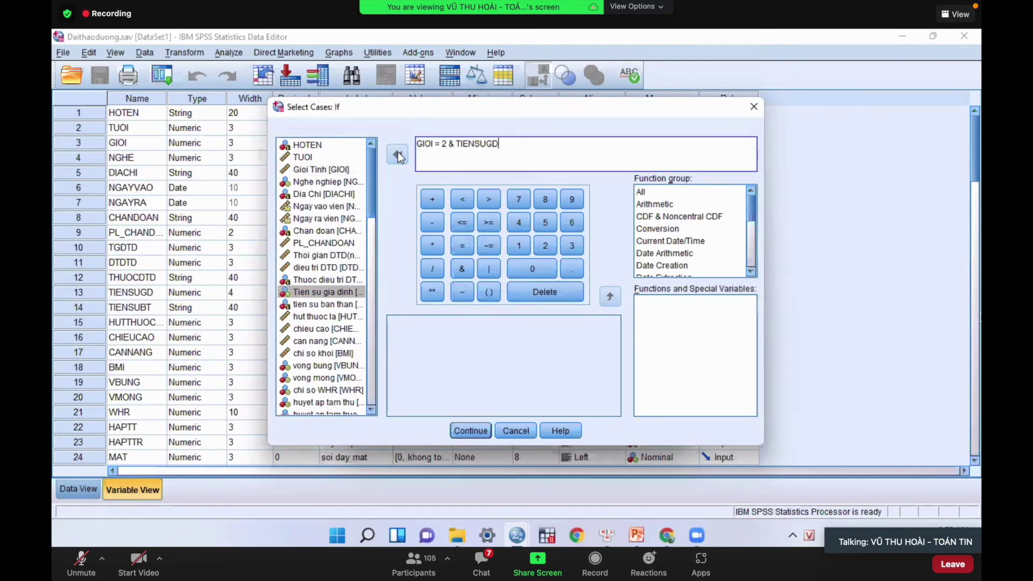
left_click(461, 245)
left_click(519, 246)
left_click(481, 433)
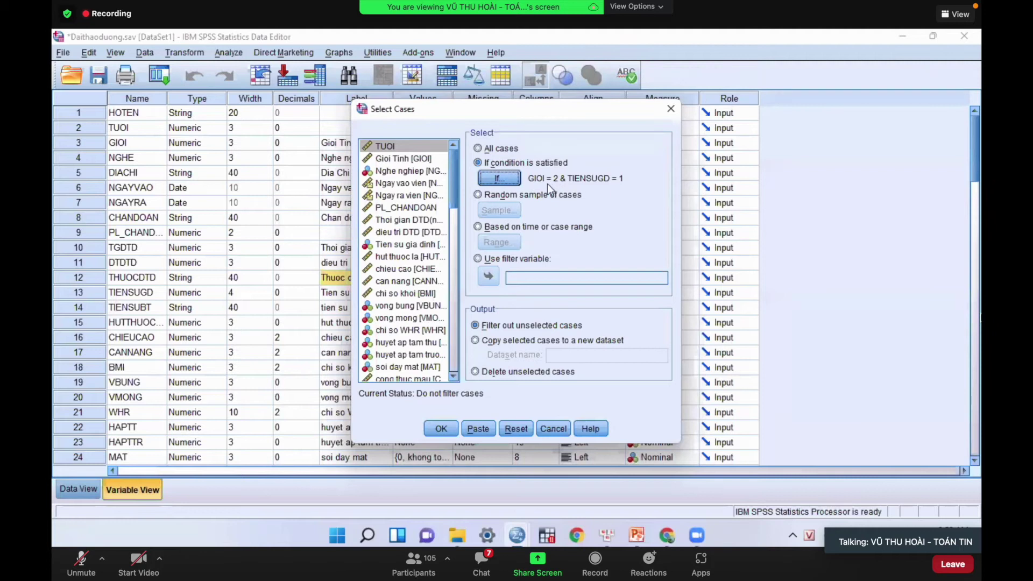
left_click(442, 428)
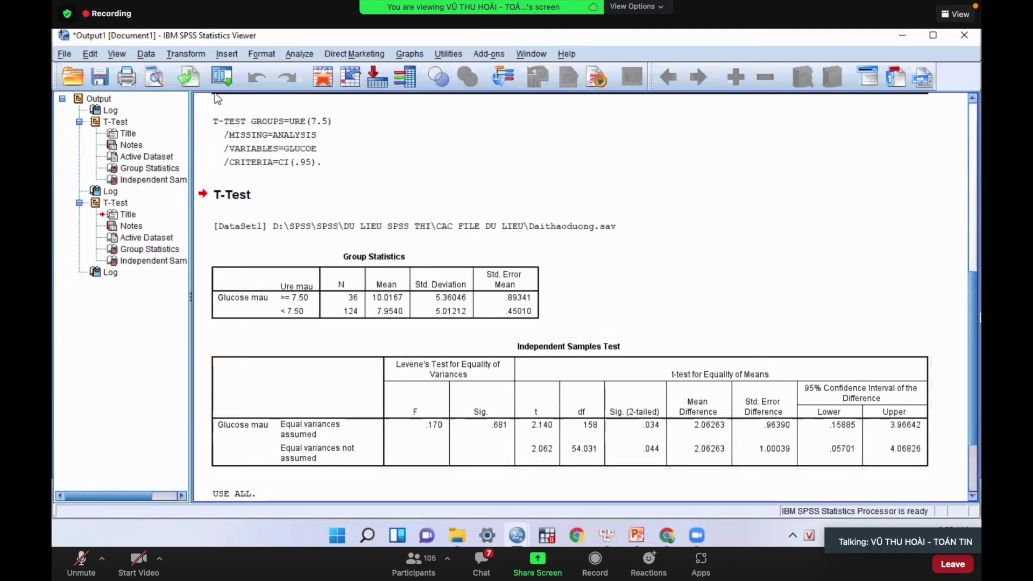
Reopen the Independent-Samples T Test and reset its previous test and grouping variables
left_click(306, 55)
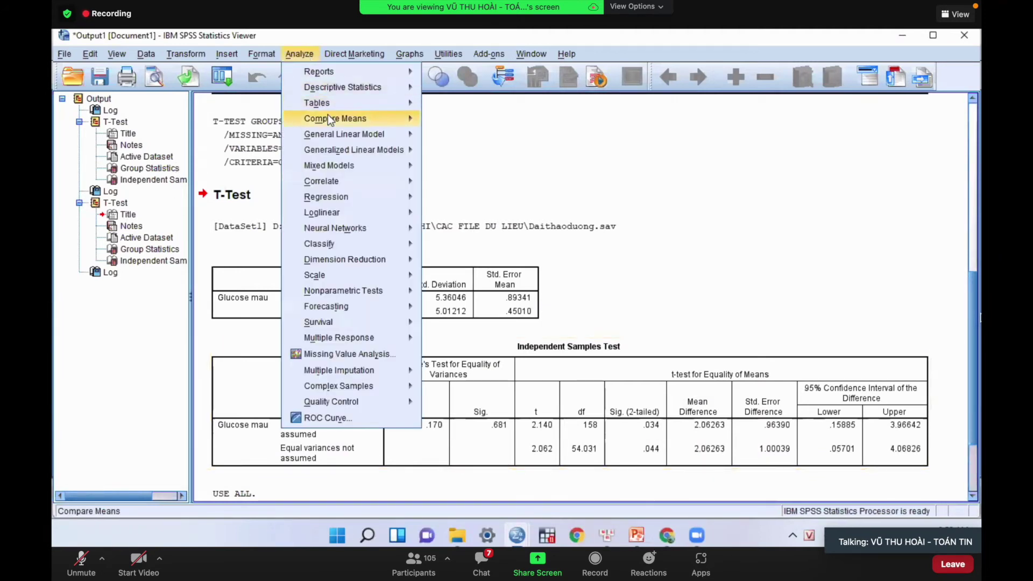
mouse_move(335, 118)
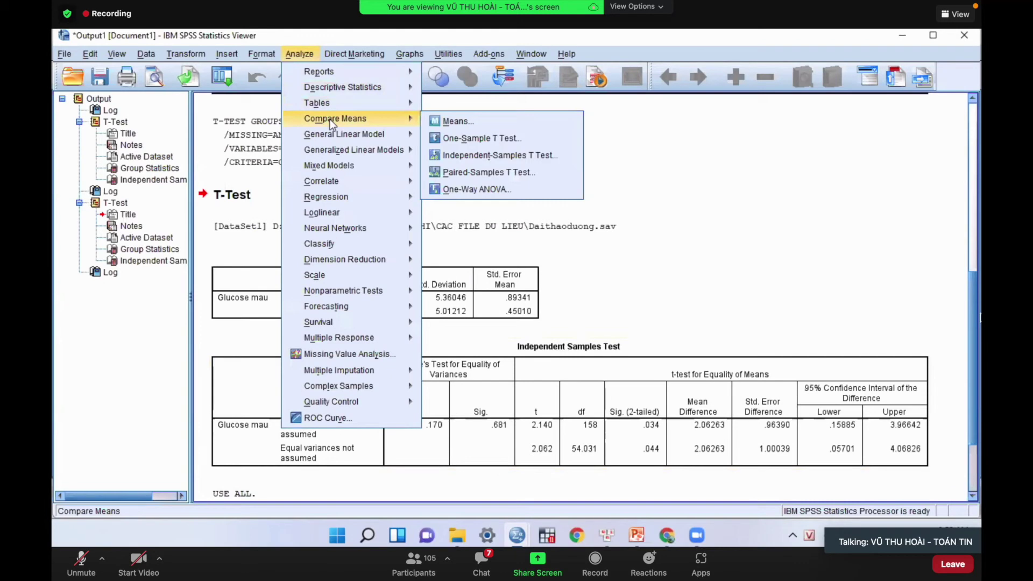
left_click(476, 155)
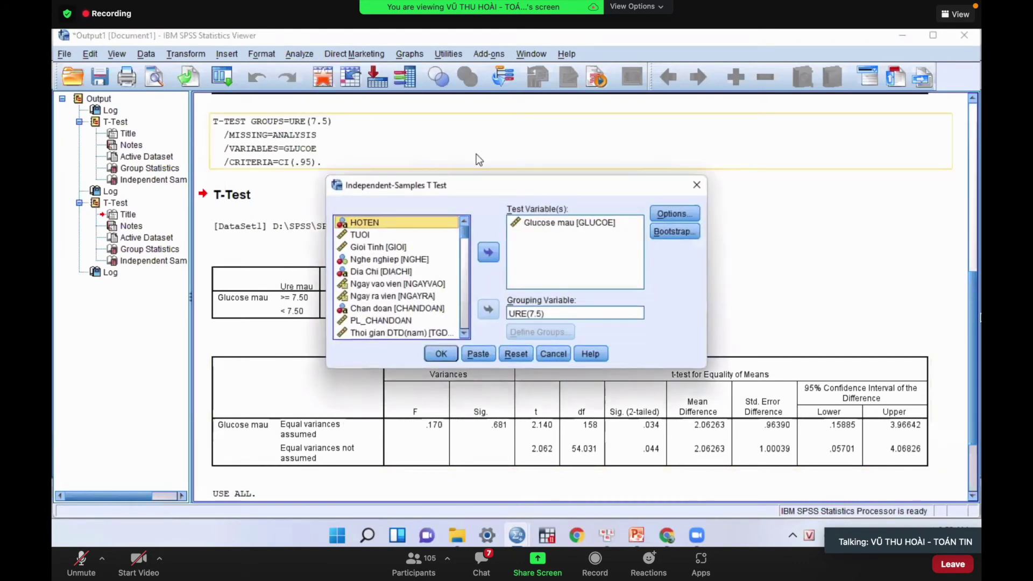
left_click(515, 354)
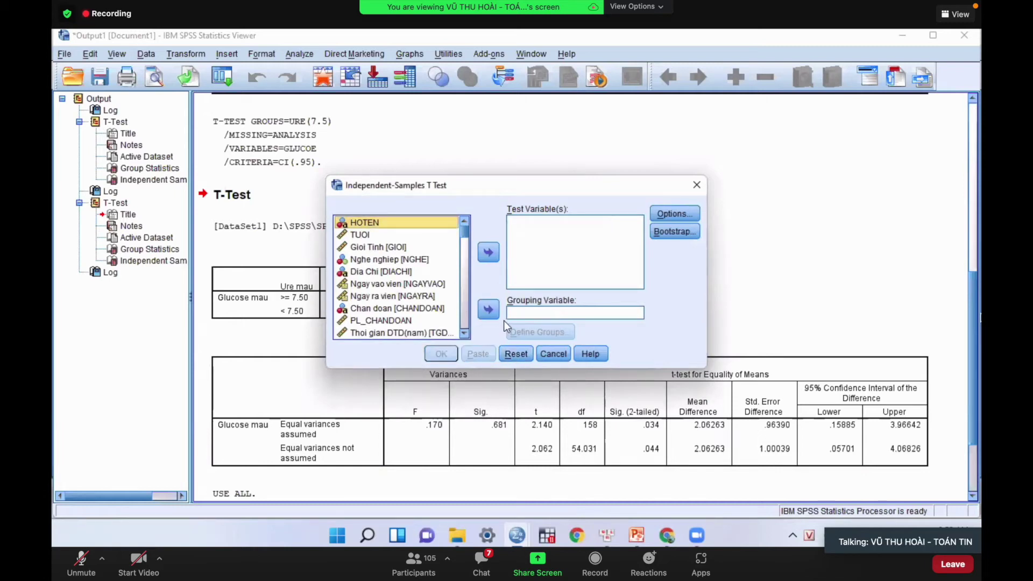
Add Creatinin [CRE] as the test variable of the independent-samples t test
left_click(465, 335)
left_click(465, 334)
left_click(465, 334)
left_click(465, 334)
left_click(465, 334)
scroll(467, 337, "down", 5)
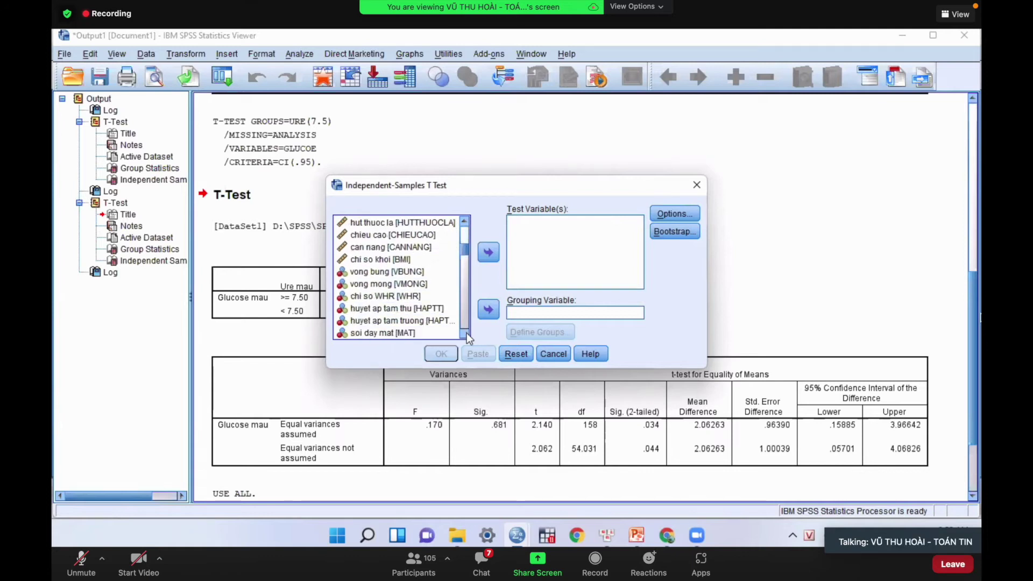
scroll(466, 337, "down", 5)
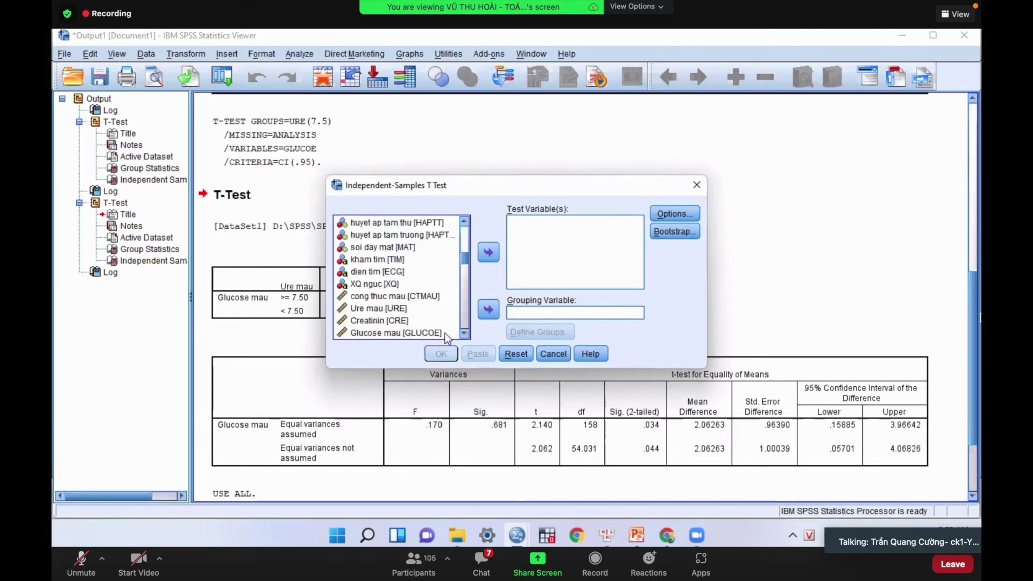
left_click(400, 321)
left_click(490, 254)
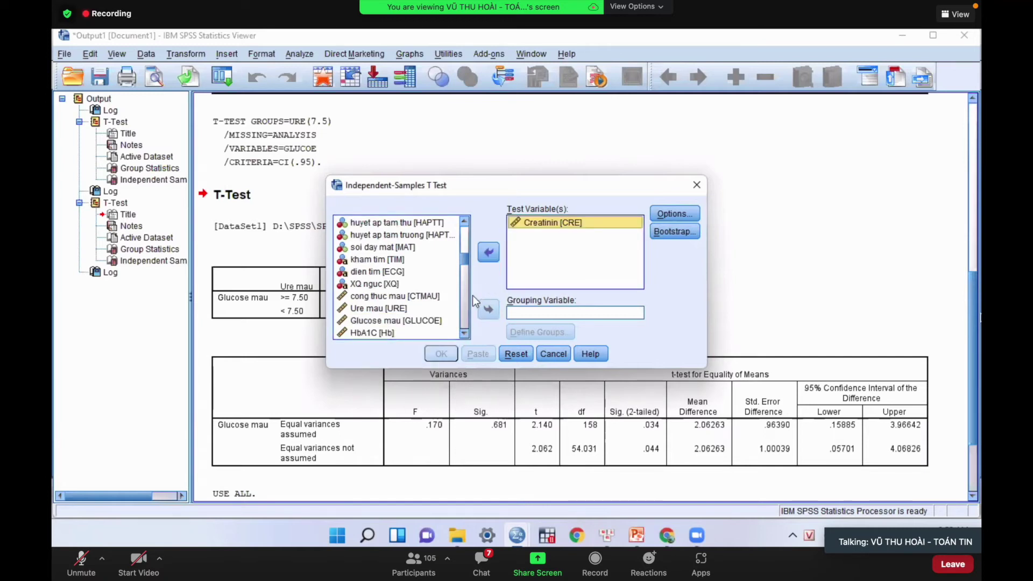
Set Glucose mau [GLUCOE] as the grouping variable for the Creatinin test
left_click_drag(464, 257, 467, 262)
left_click(423, 279)
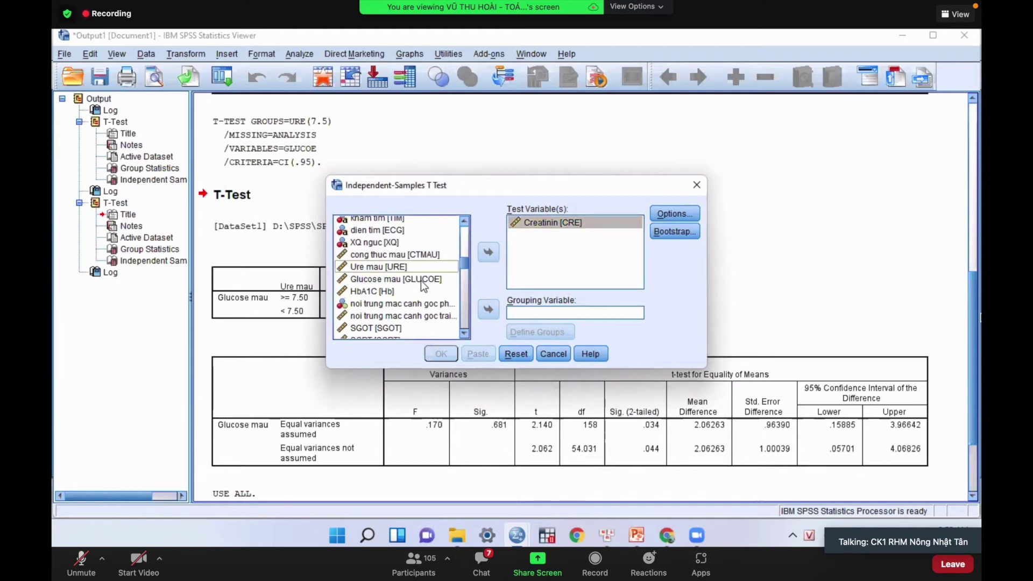
left_click(488, 310)
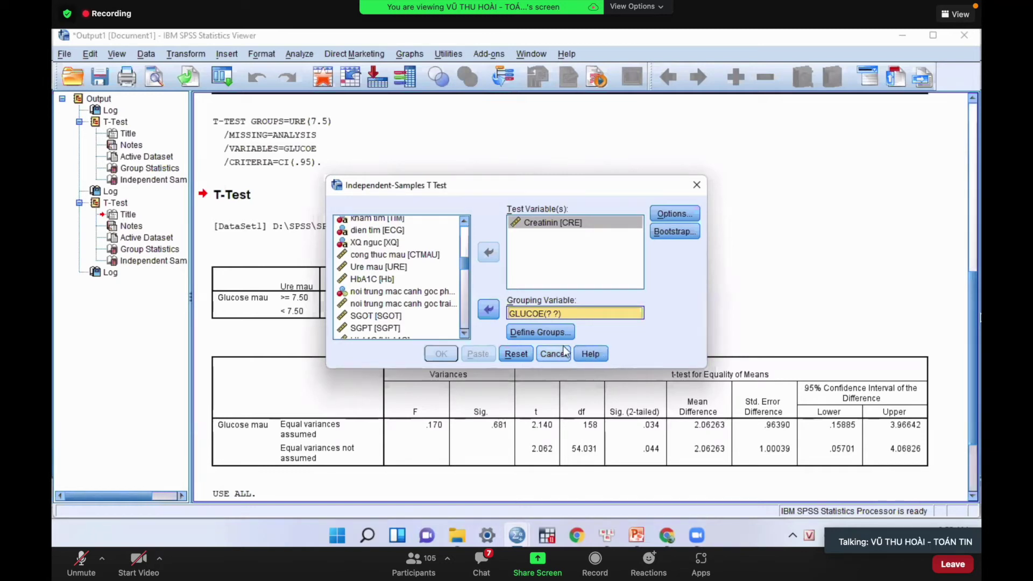
Switch to the PowerPoint slides to check the Glucose threshold for the Creatinin example, and return to the Daithaoduong.sav data in SPSS
mouse_move(606, 536)
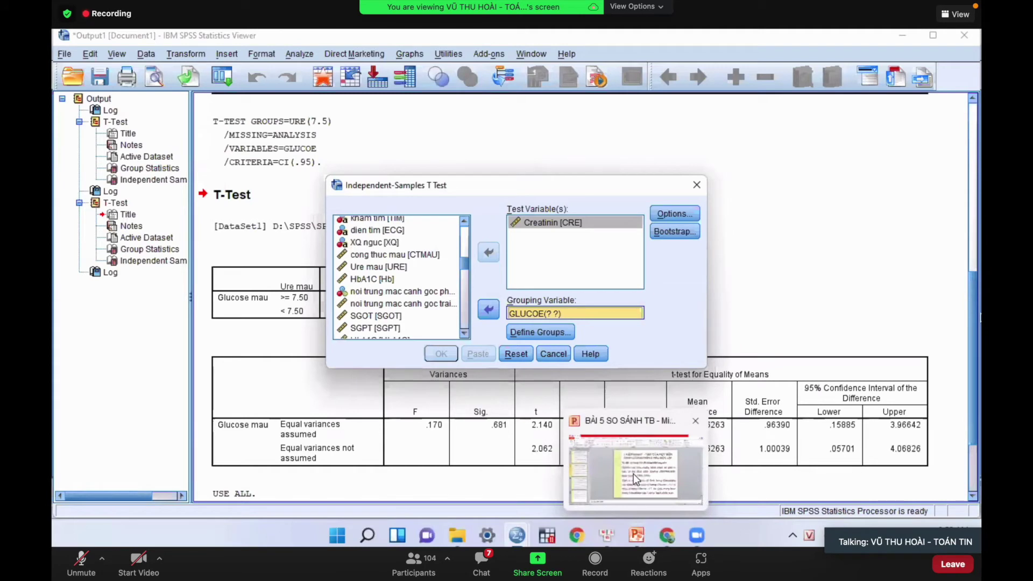
left_click(634, 474)
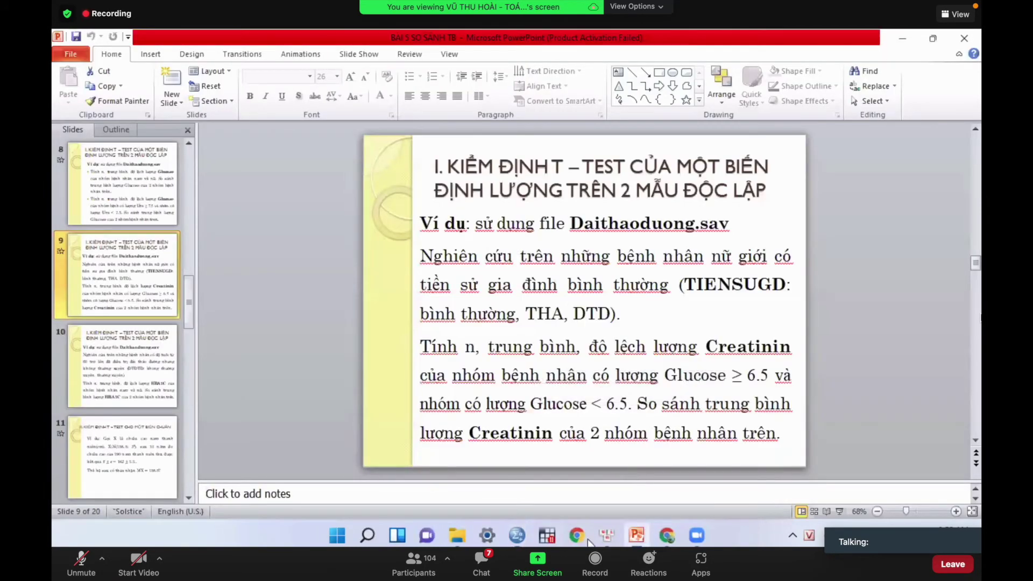
mouse_move(547, 535)
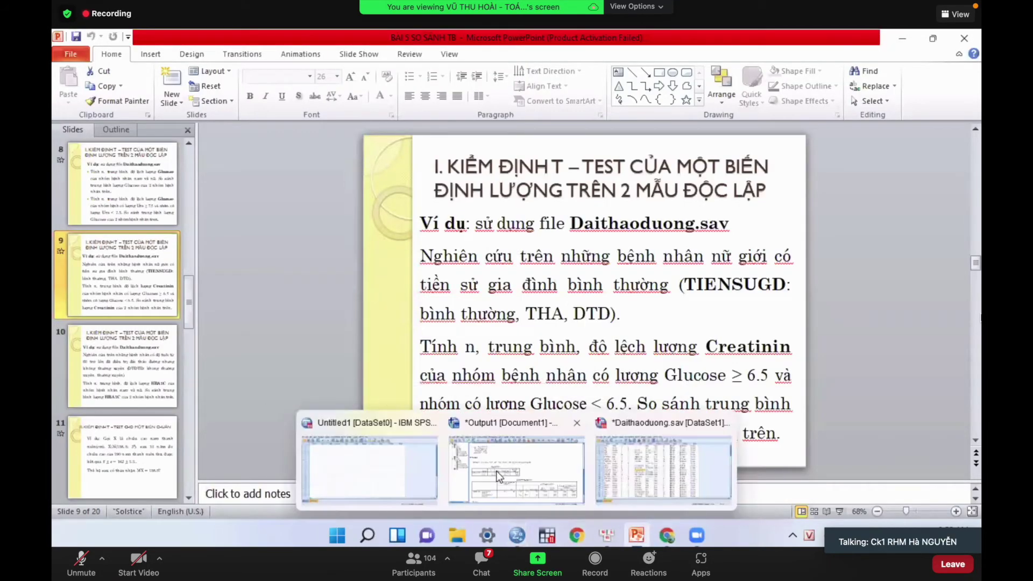
left_click(692, 457)
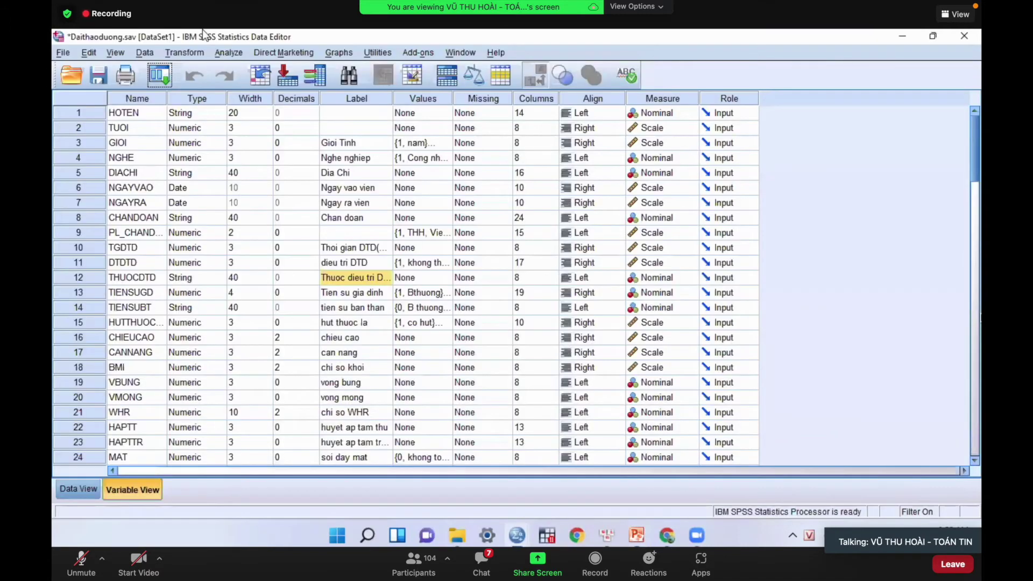
Define the Glucose mau grouping with a cut point of 6.5 and run the independent-samples t test on Creatinin
left_click(230, 52)
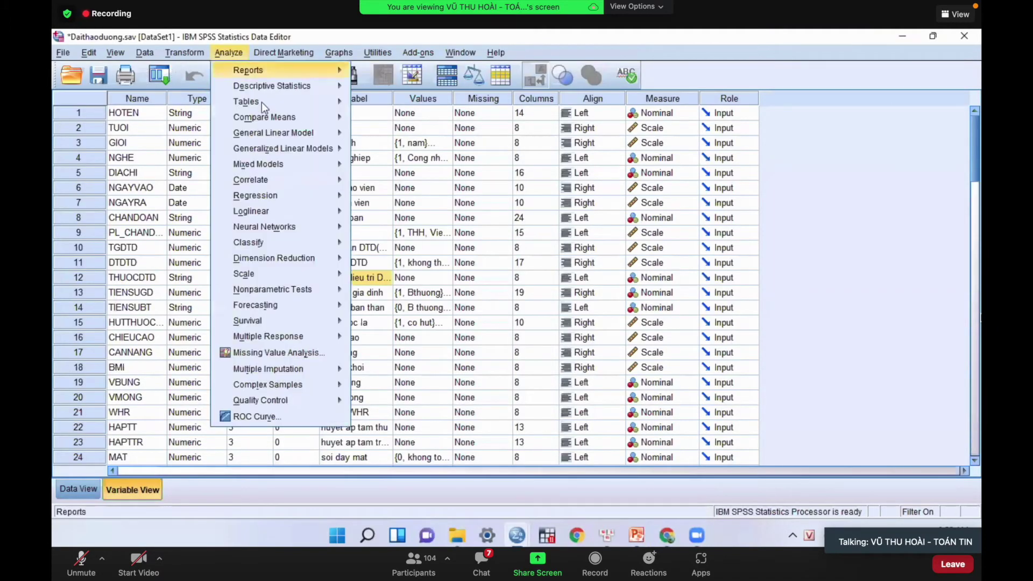
mouse_move(288, 117)
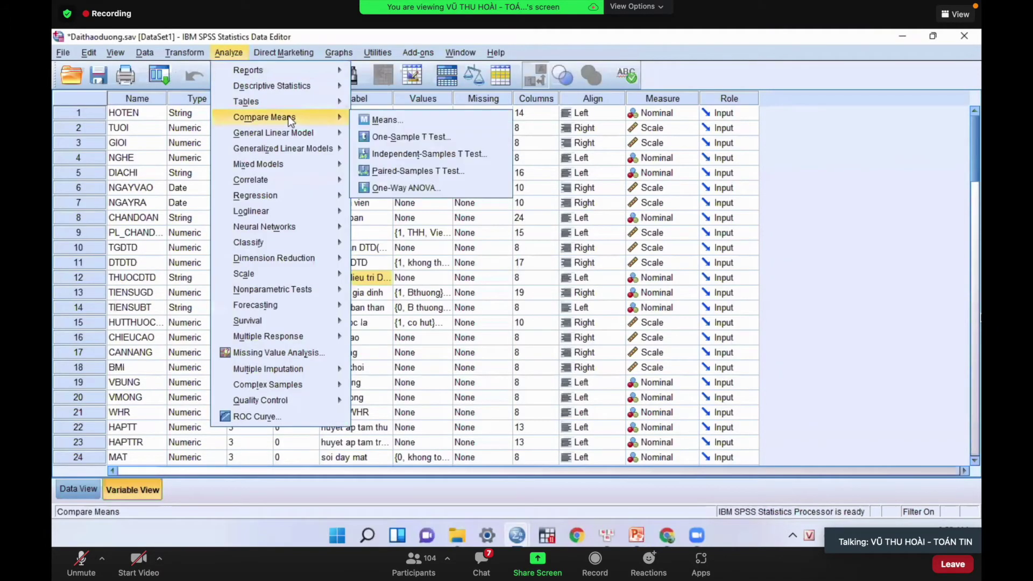
left_click(384, 153)
left_click(525, 331)
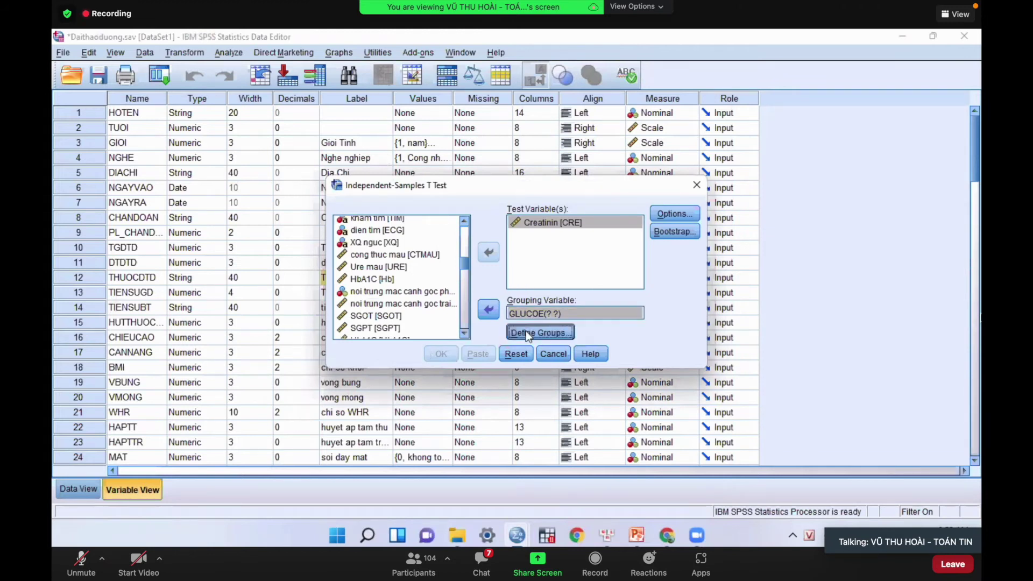
left_click(454, 296)
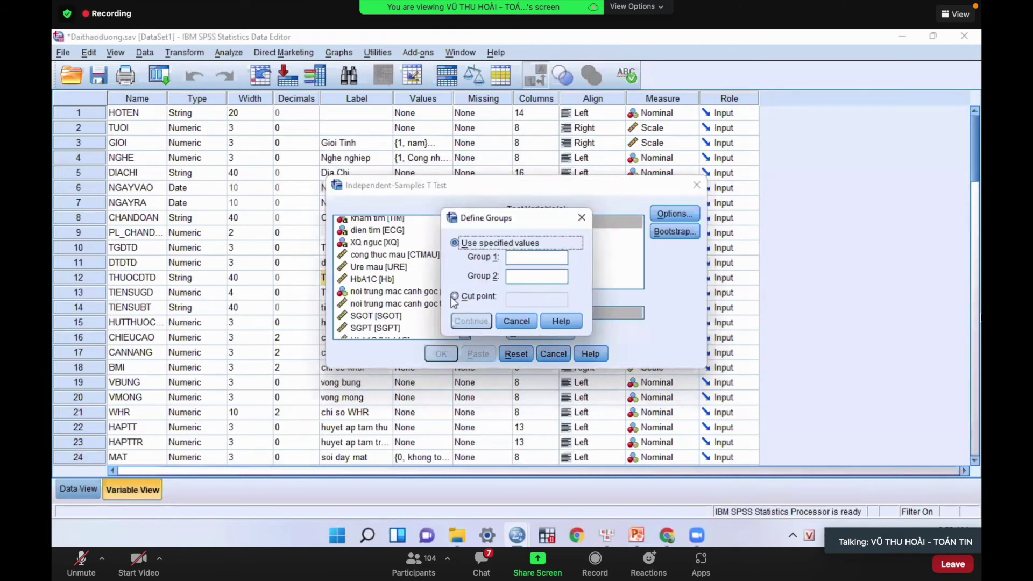
left_click(532, 300)
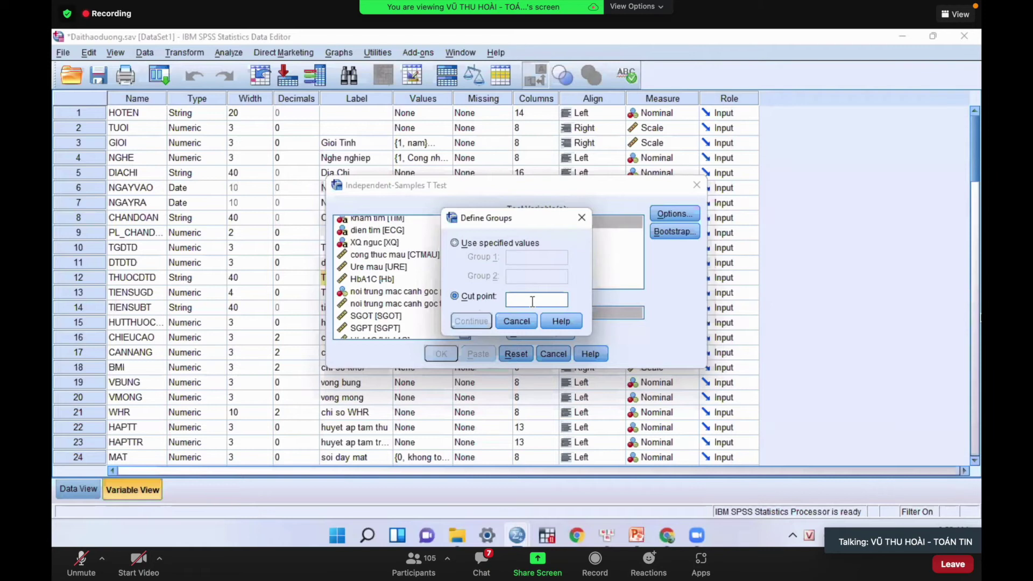
type("6.5")
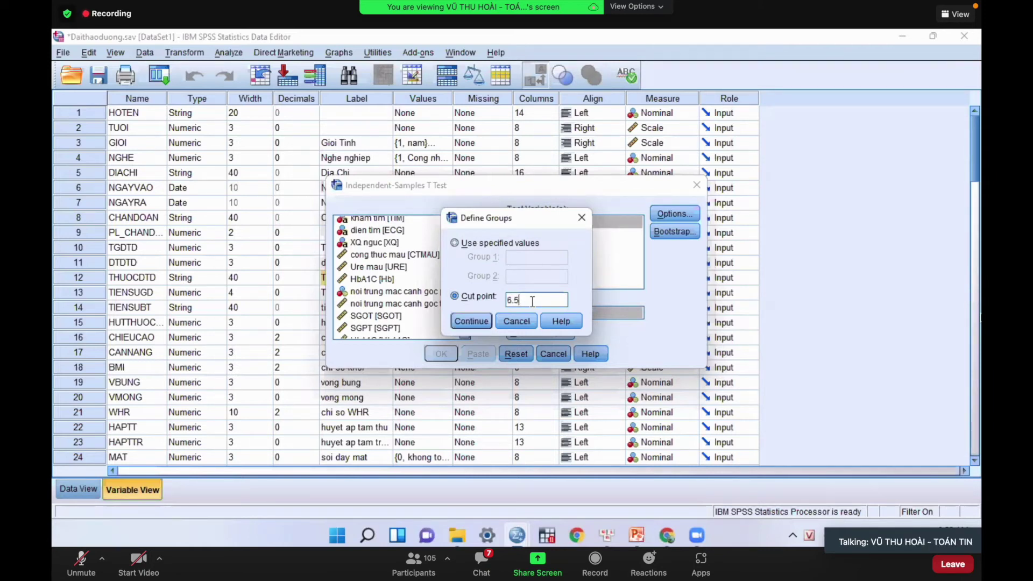
left_click(473, 320)
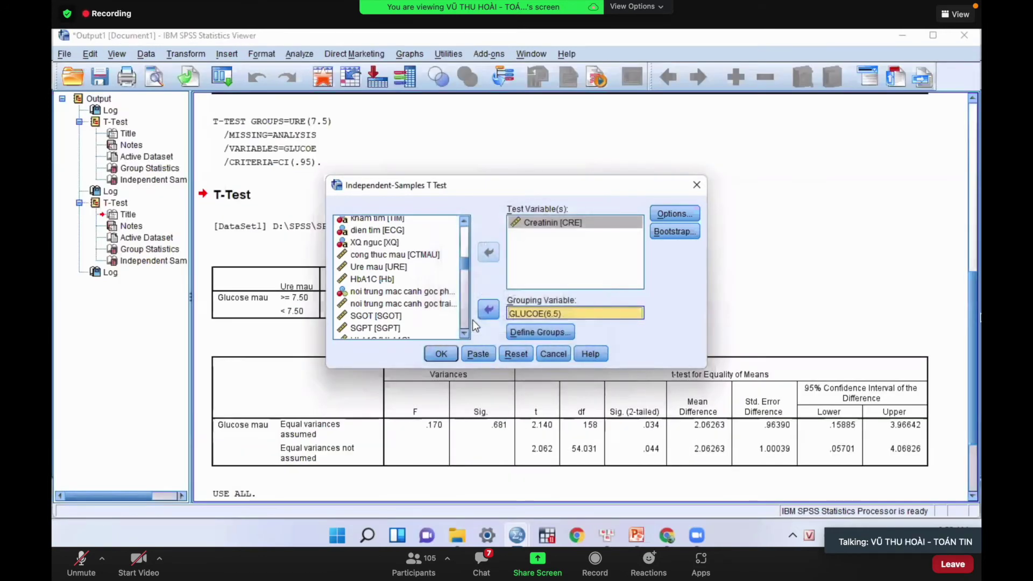
left_click(441, 354)
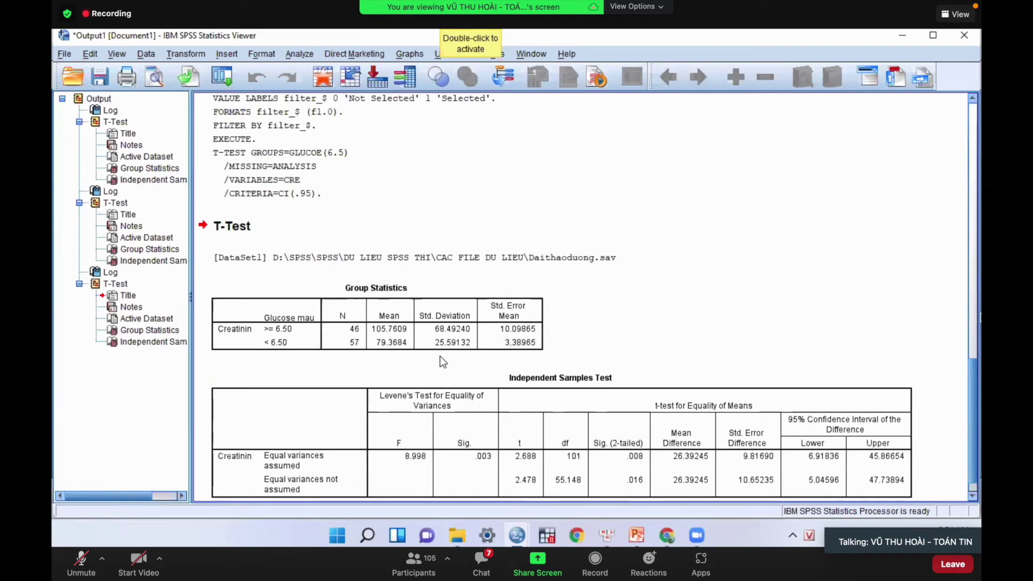
Switch to the PowerPoint slides and open slide 10 with the HBA1C example for patients aged 60 and over
left_click(387, 344)
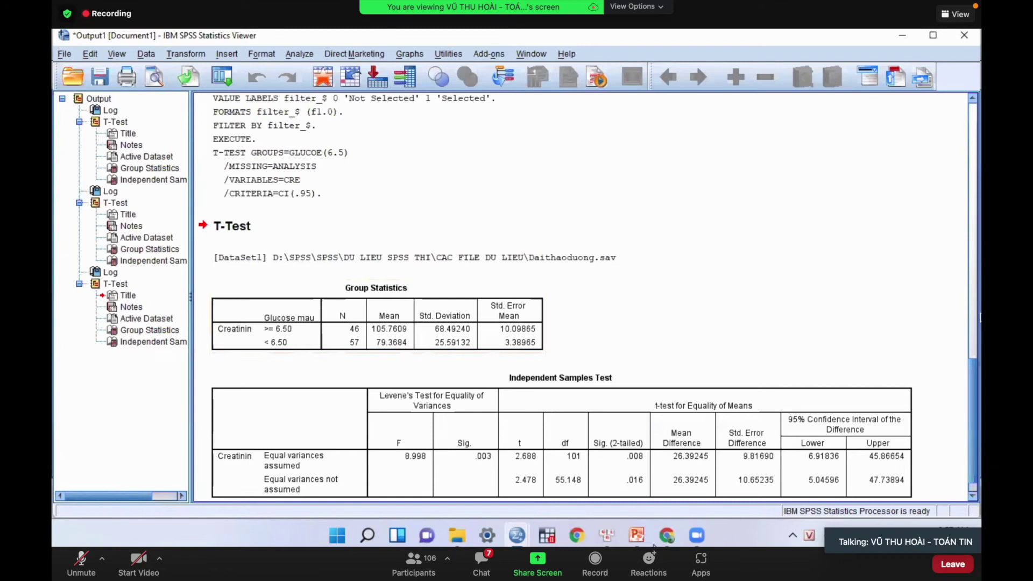
mouse_move(635, 545)
left_click(638, 489)
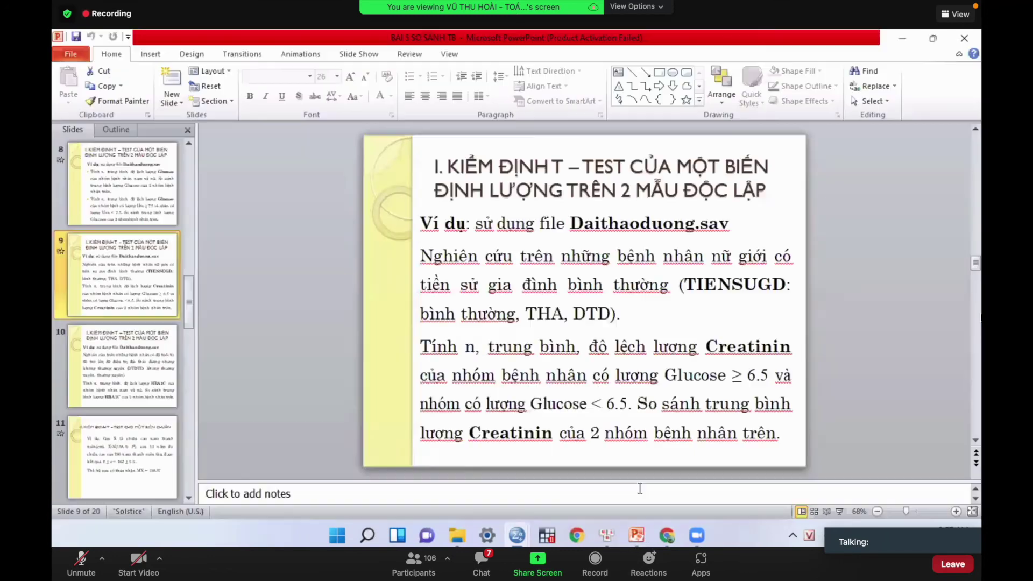
left_click(115, 360)
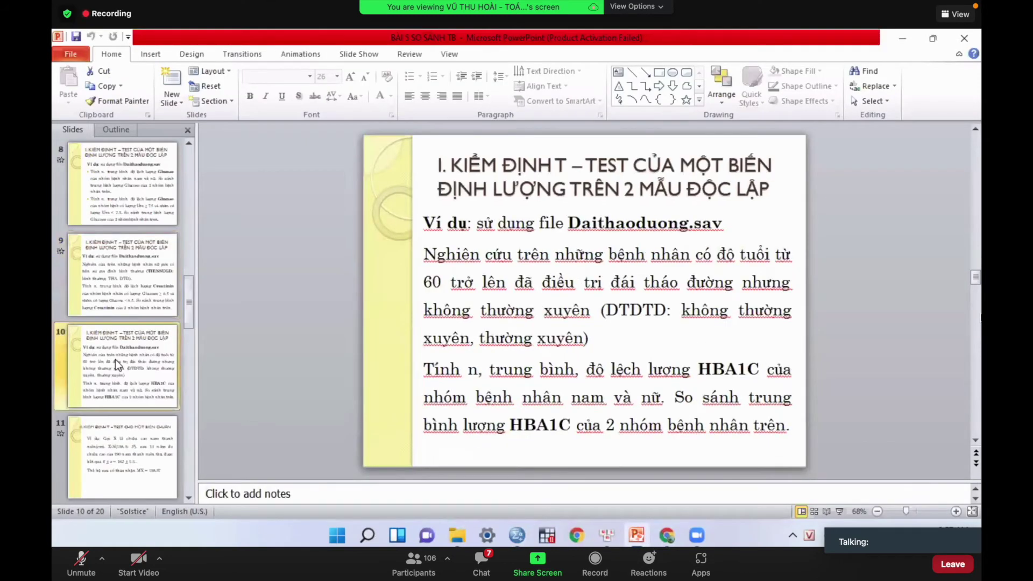
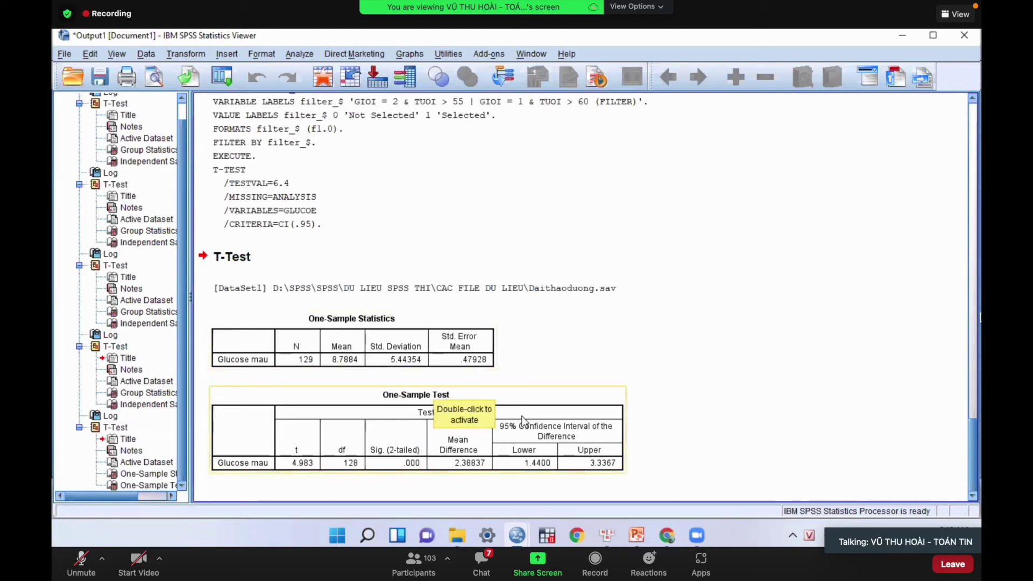
Switch to the PowerPoint slides to check the Cholesterol example's conditions, and return to the Daithaoduong.sav data in SPSS
mouse_move(634, 541)
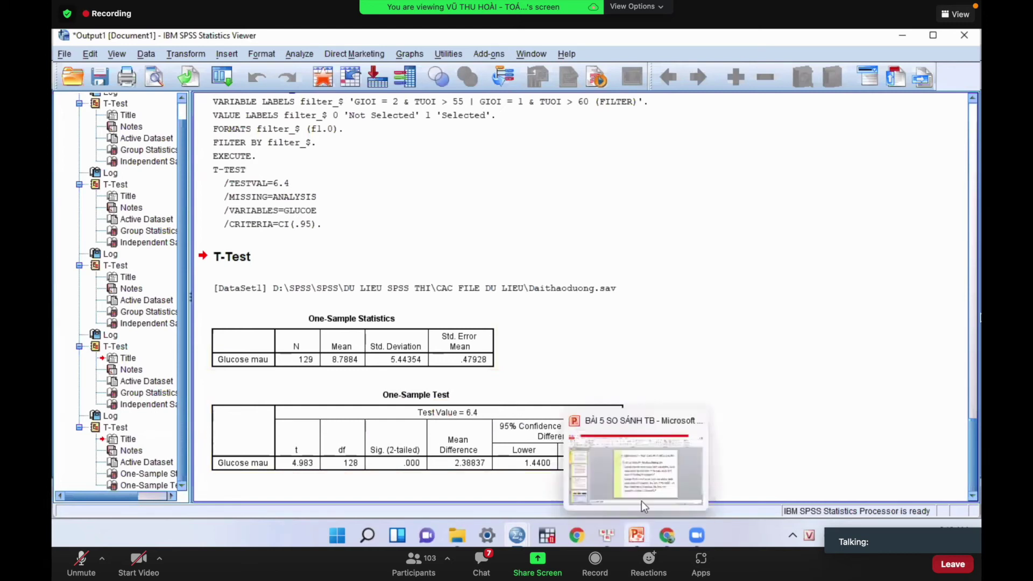
left_click(643, 493)
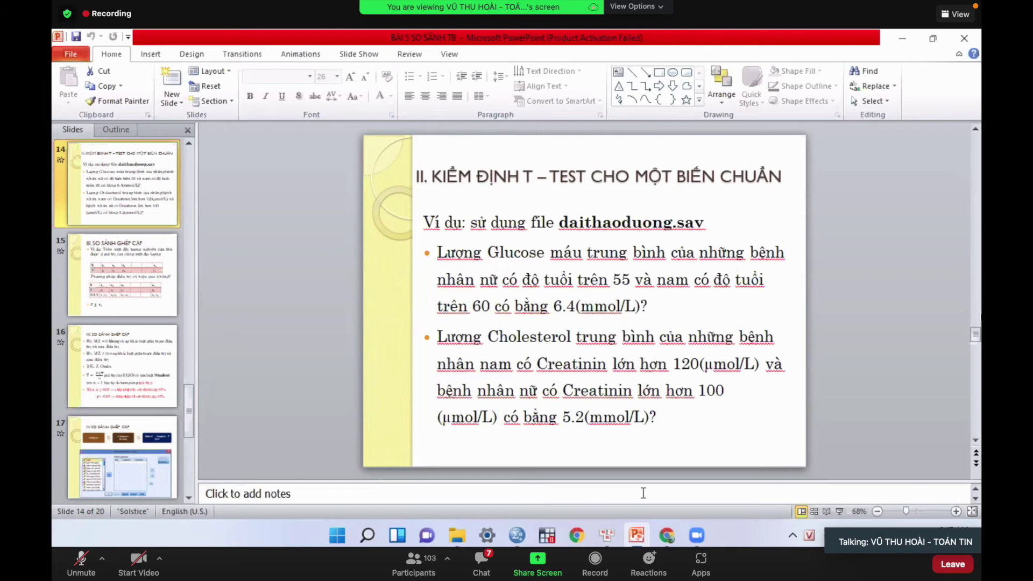
mouse_move(522, 530)
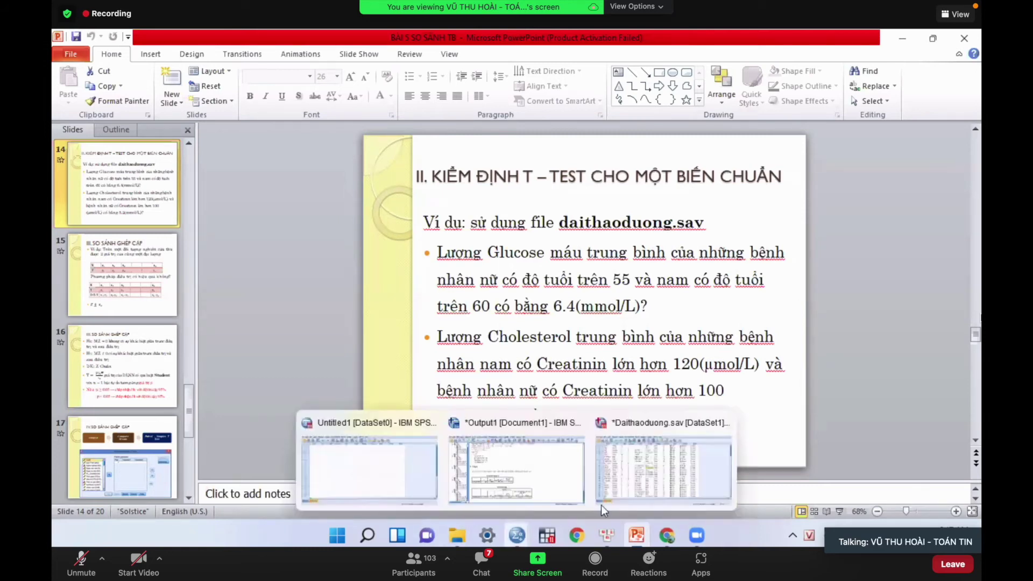
left_click(621, 472)
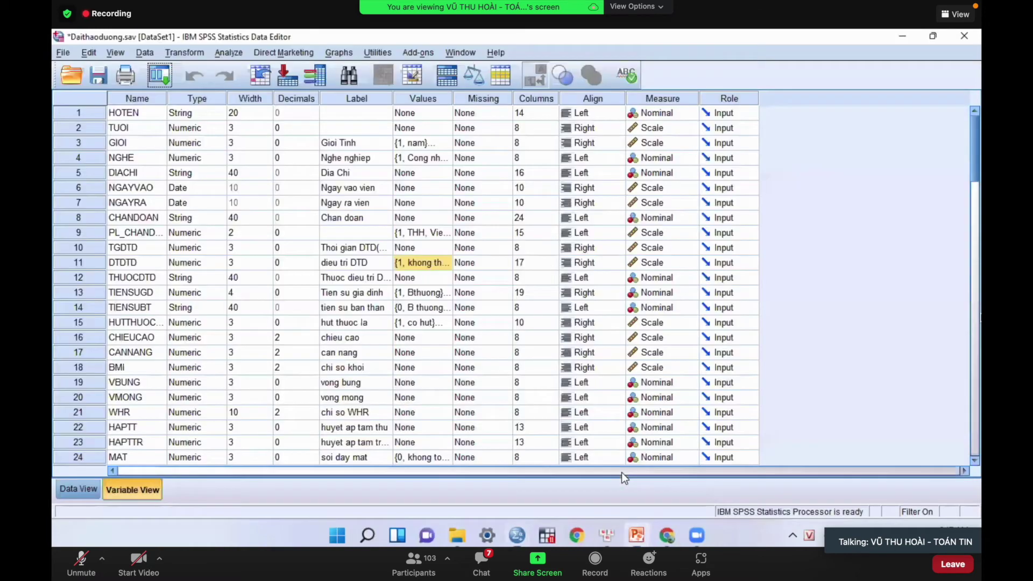
Reopen the Select Cases If condition and delete the age criterion from its GIOI = 2 part
left_click(144, 53)
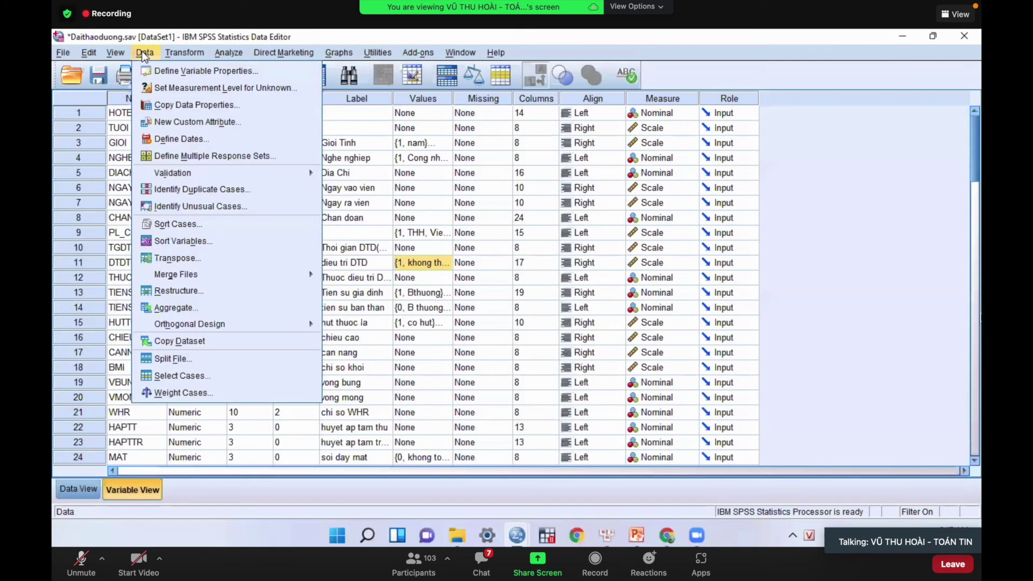
left_click(163, 377)
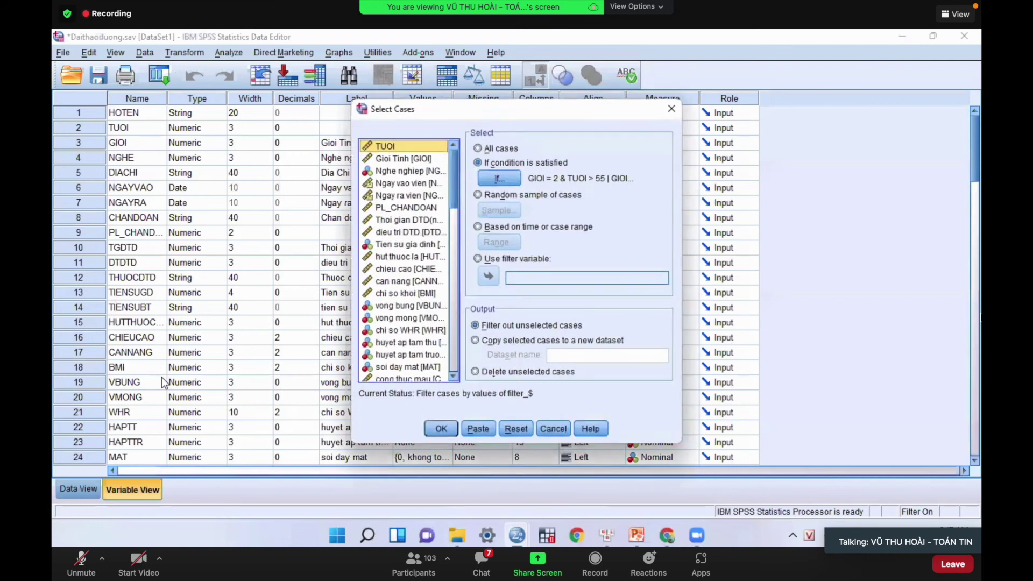
left_click(499, 178)
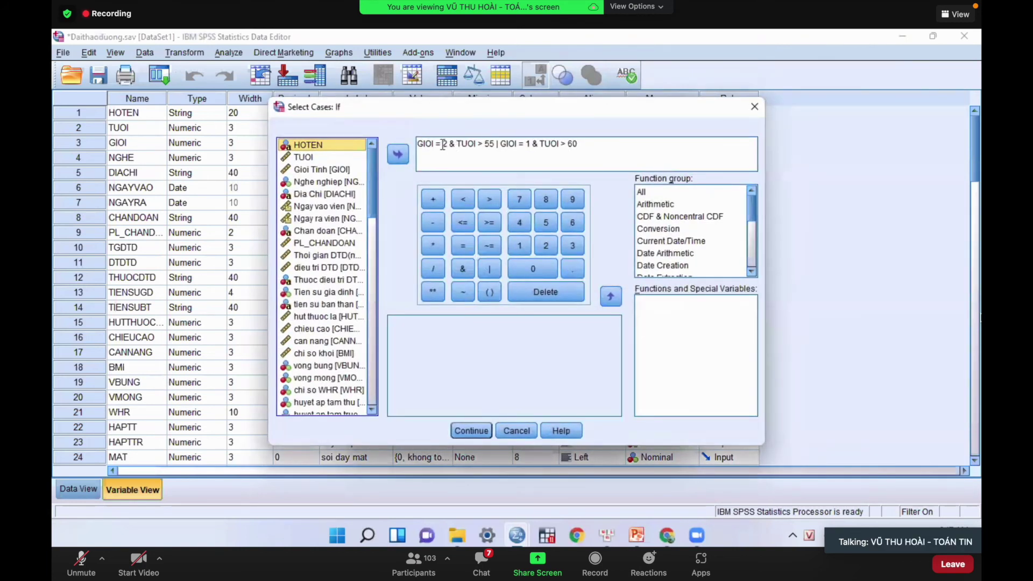
left_click(493, 145)
key("BackSpace")
key("BackSpace")
key("BackSpace")
key("BackSpace")
key("BackSpace")
key("BackSpace")
key("BackSpace")
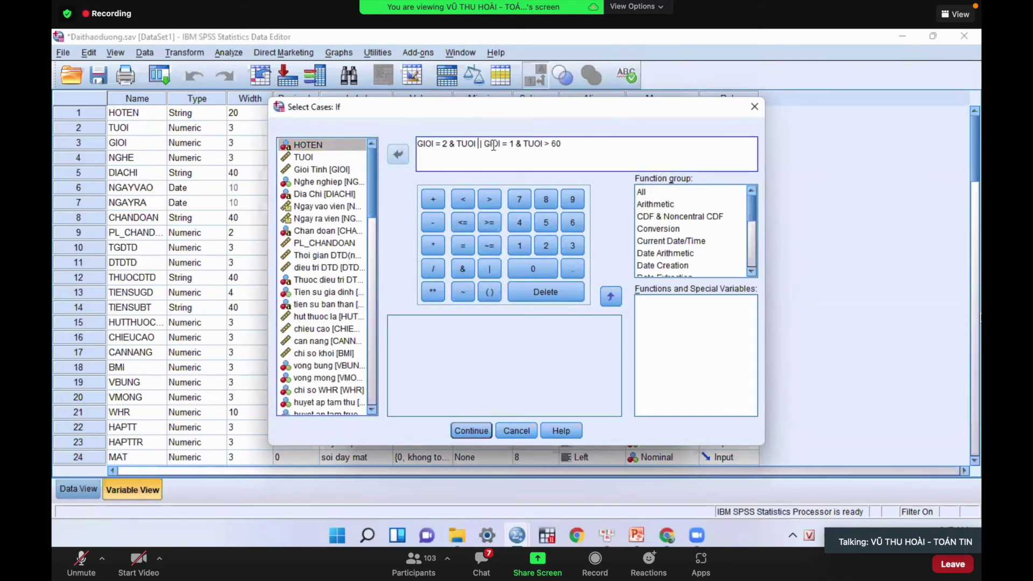
key("BackSpace")
key("BackSpace")
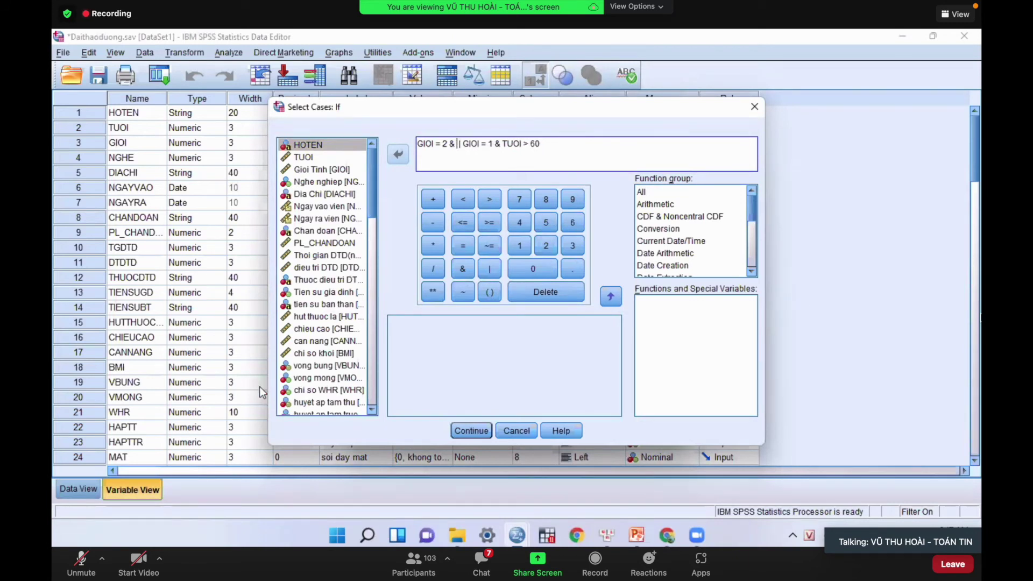
Add the criterion CRE > 100 to the GIOI = 2 part of the Select Cases condition
scroll(372, 412, "down", 3)
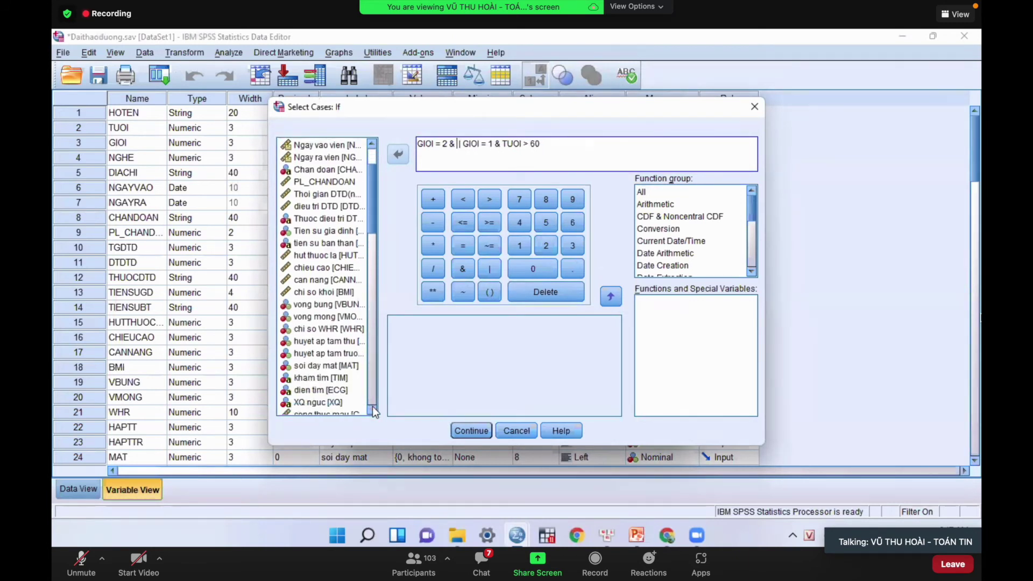
scroll(372, 412, "down", 1)
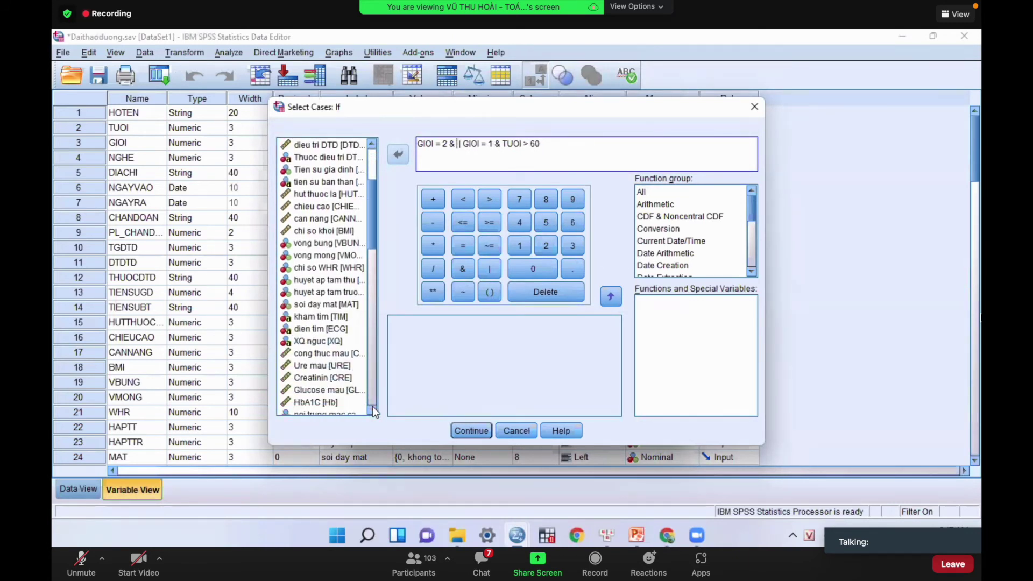
left_click(330, 380)
left_click(398, 155)
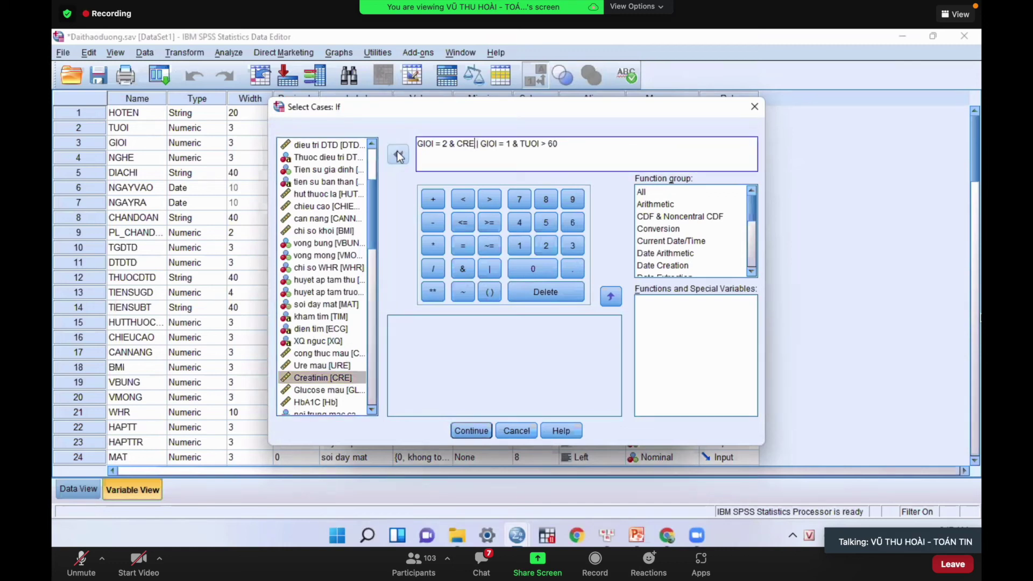
left_click(491, 200)
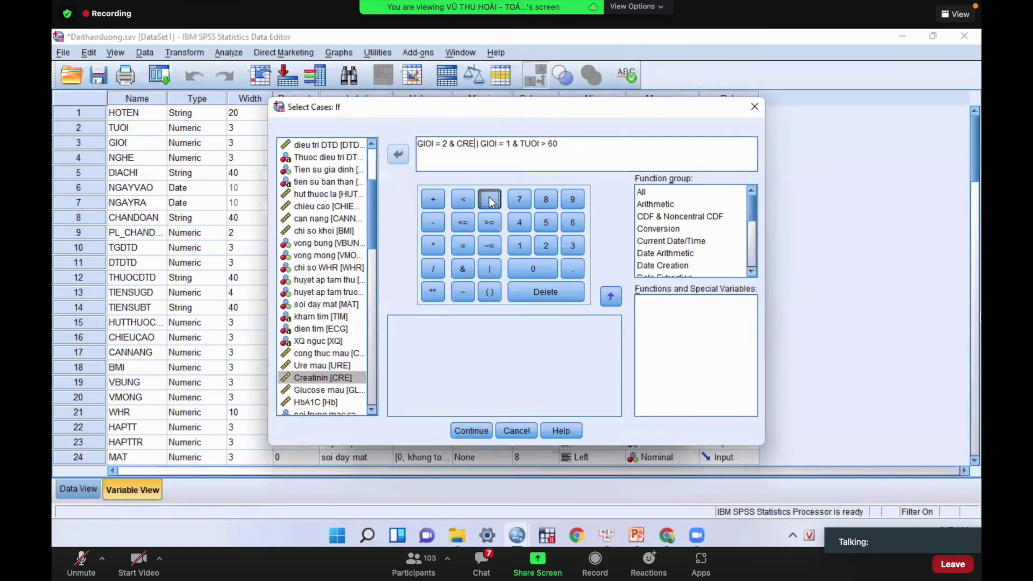
left_click(520, 246)
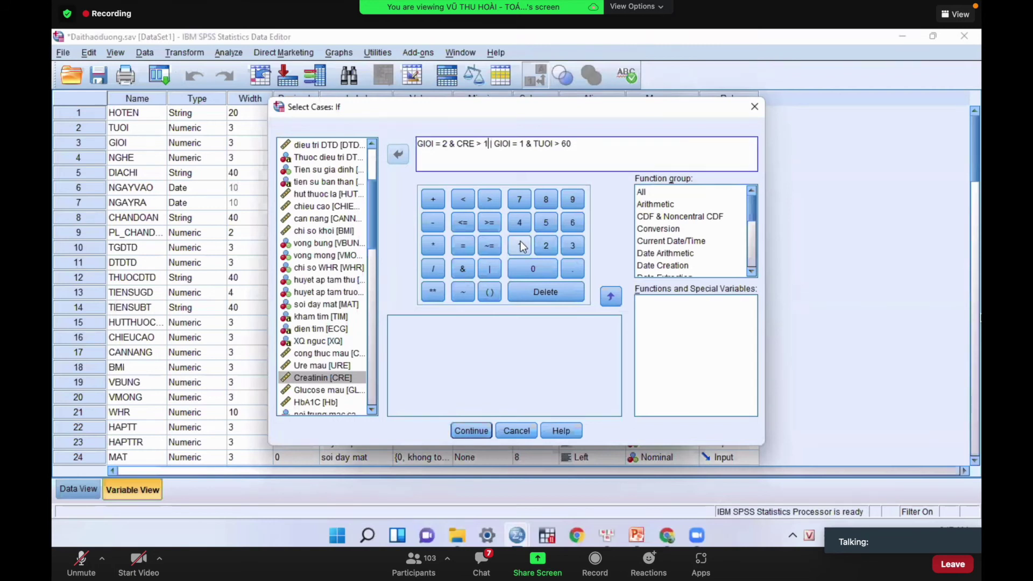
double_click(530, 269)
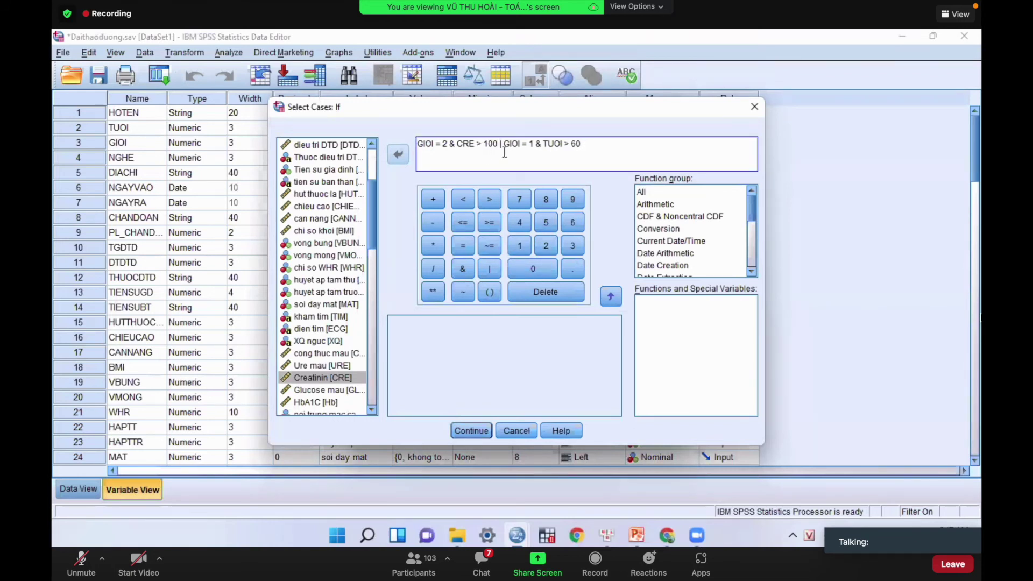
Delete the age criterion from the GIOI = 1 part of the Select Cases condition
left_click(581, 143)
key("BackSpace")
key("BackSpace")
key("BackSpace")
key("BackSpace")
key("BackSpace")
key("BackSpace")
key("BackSpace")
key("BackSpace")
key("BackSpace")
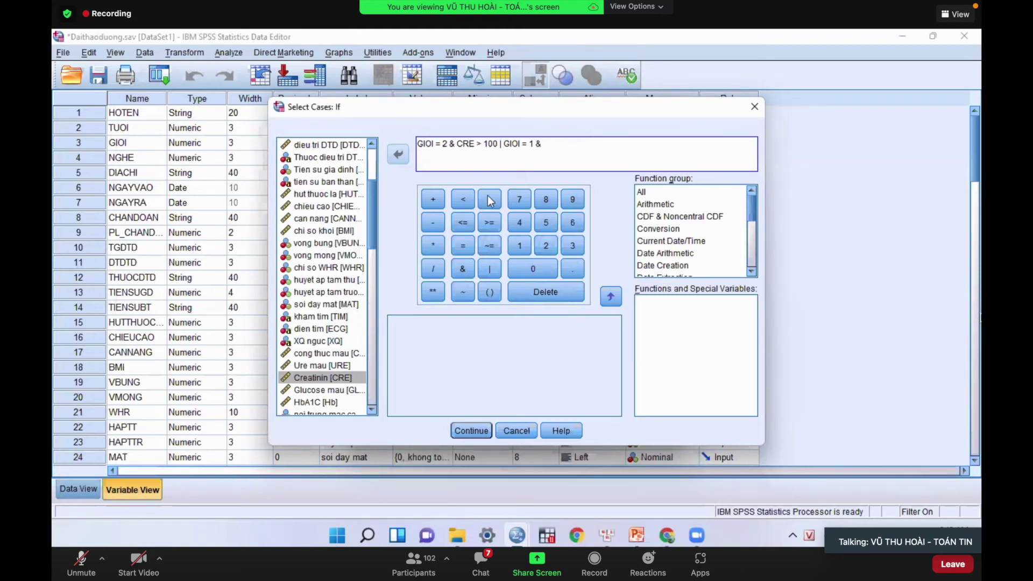
Add the criterion CRE > 120 to the GIOI = 1 part of the condition and apply the case filter
left_click(338, 379)
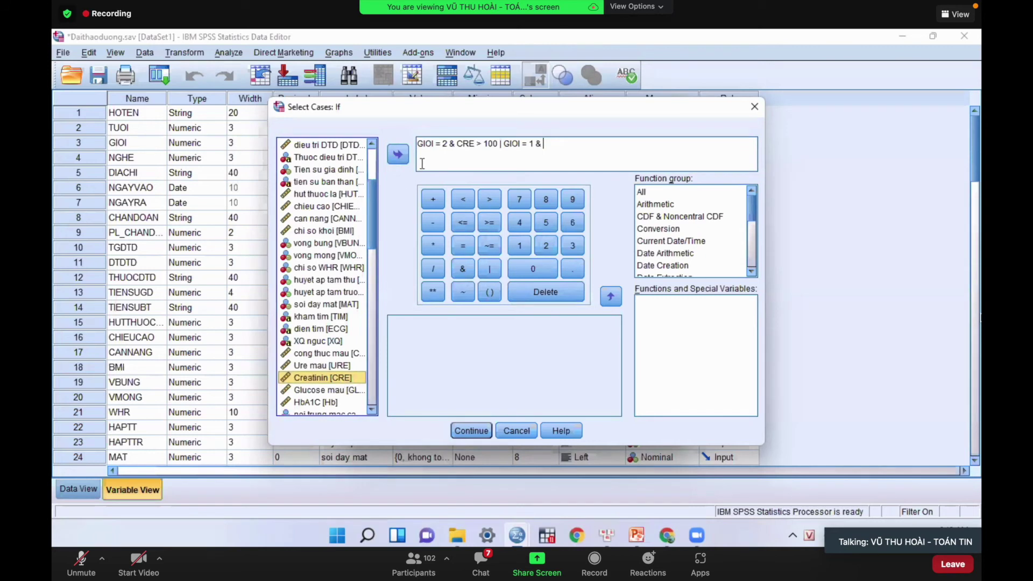
left_click(397, 156)
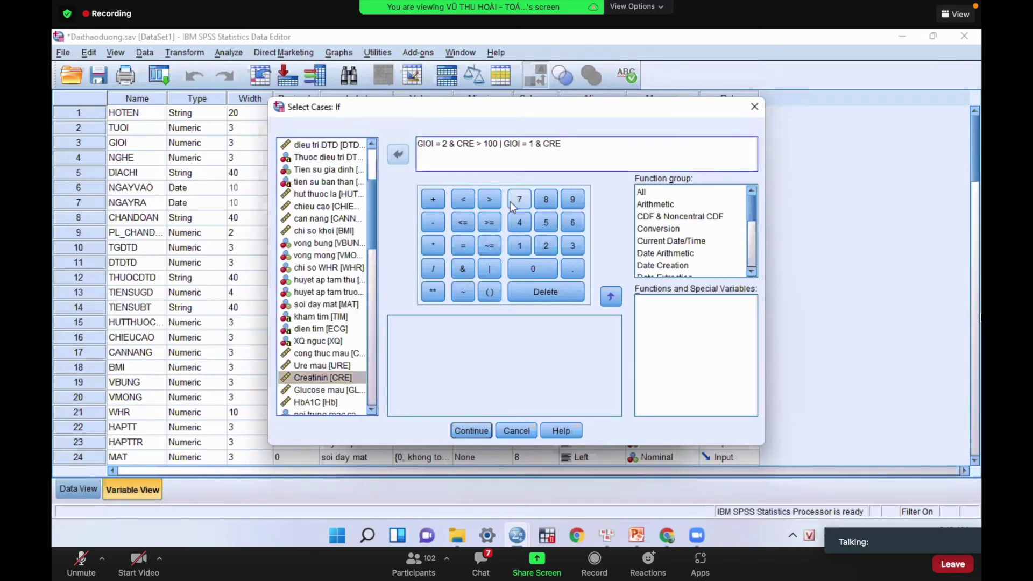
left_click(490, 200)
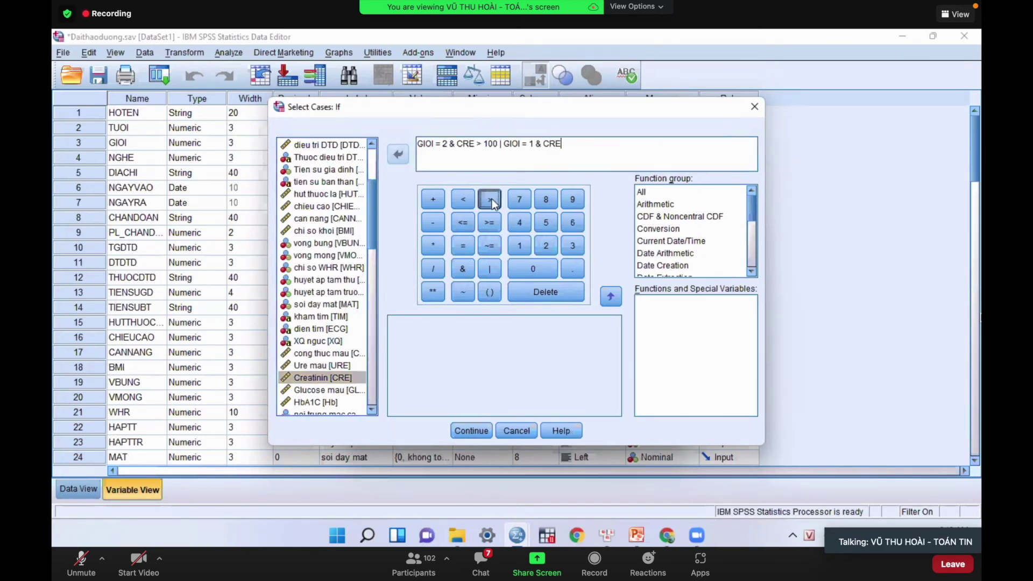
left_click(519, 246)
left_click(546, 247)
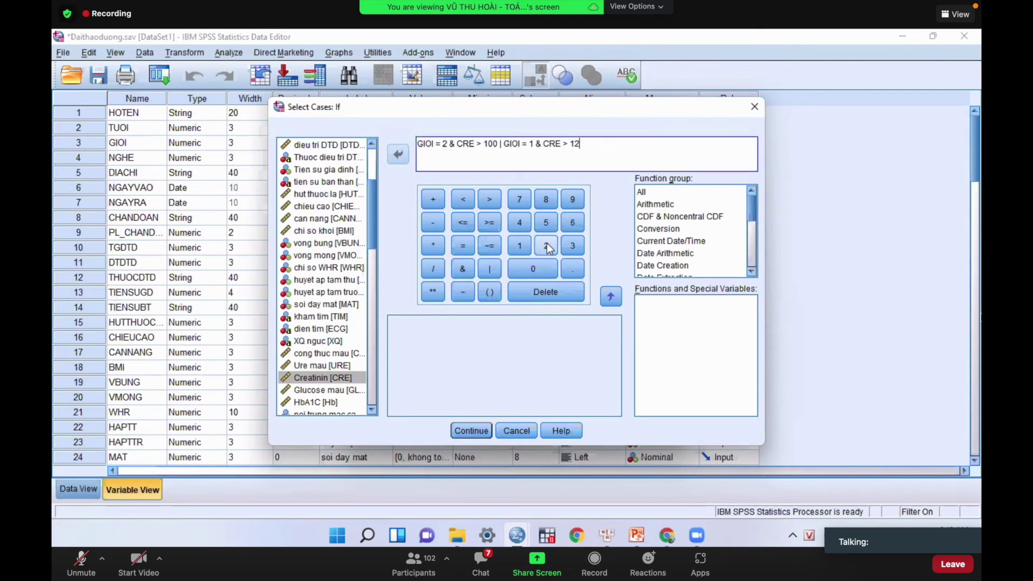
left_click(532, 273)
left_click(472, 430)
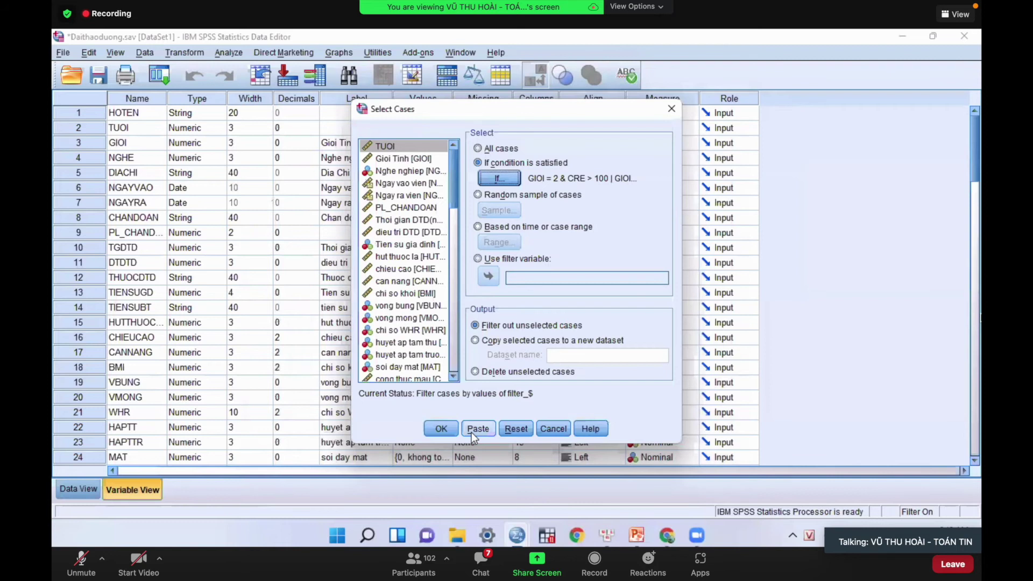
left_click(442, 429)
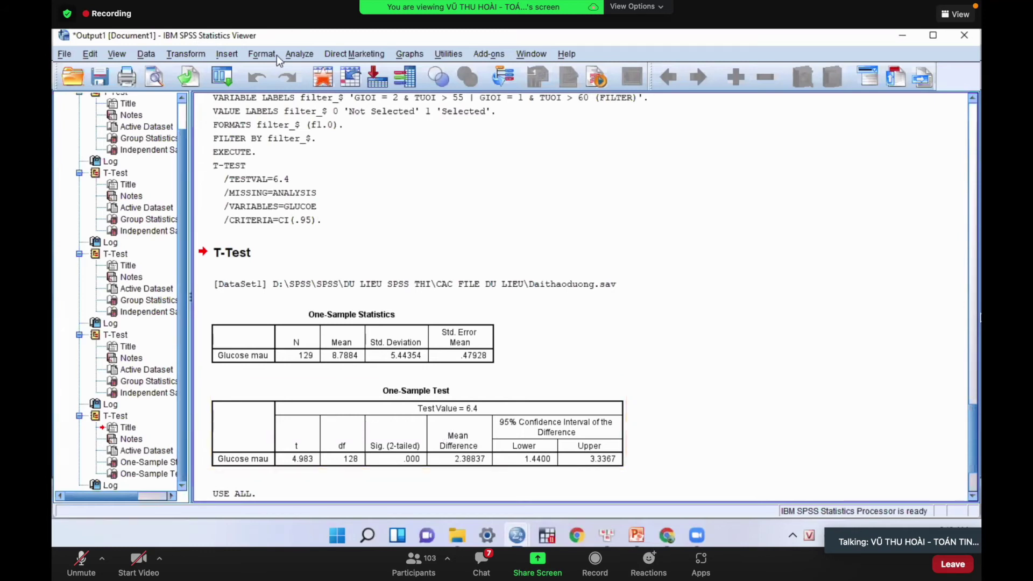
Start a fresh One-Sample T Test with cholesterol mau as the test variable, clearing the previous settings
left_click(298, 54)
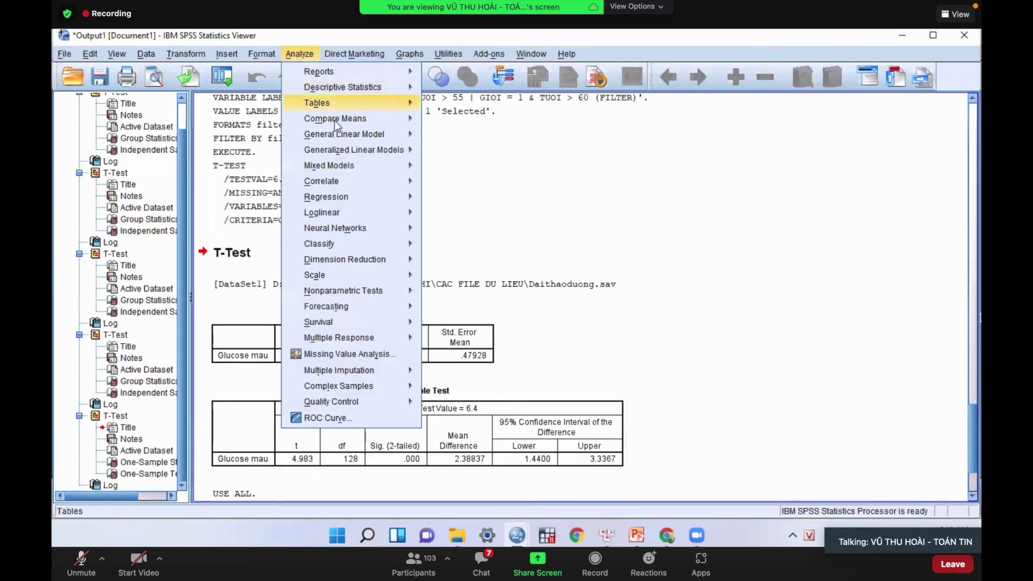
mouse_move(365, 120)
left_click(469, 137)
left_click(516, 346)
left_click(465, 327)
left_click_drag(465, 327, 464, 327)
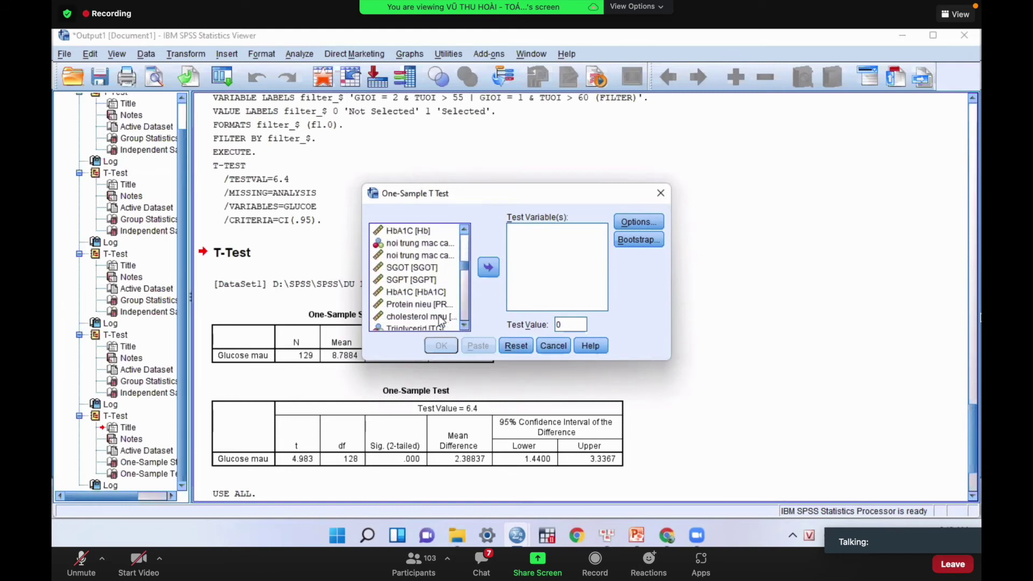
left_click(440, 317)
left_click(488, 268)
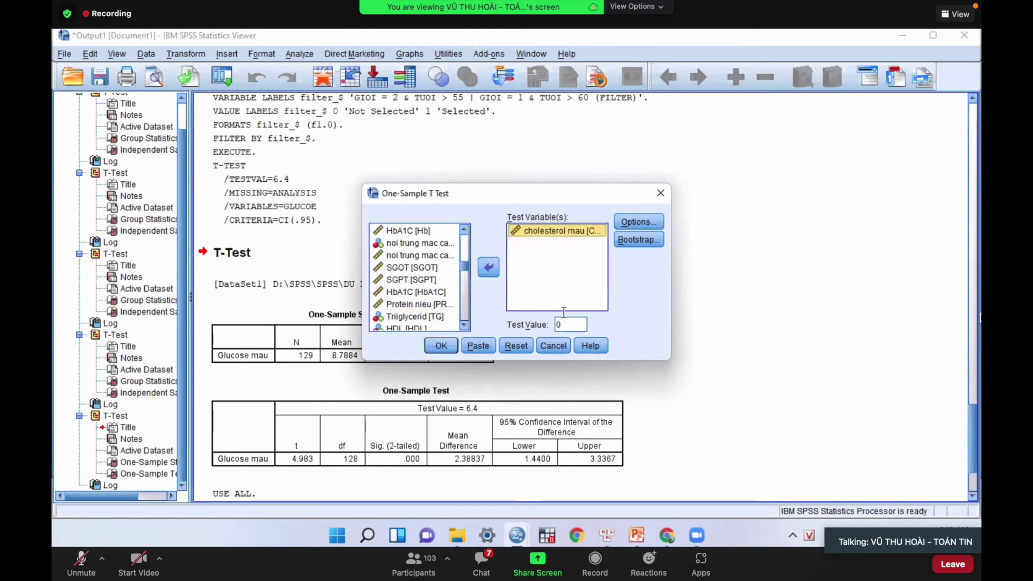
Set the test value to 5.2 and run the One-Sample T Test
double_click(573, 326)
type("5.2")
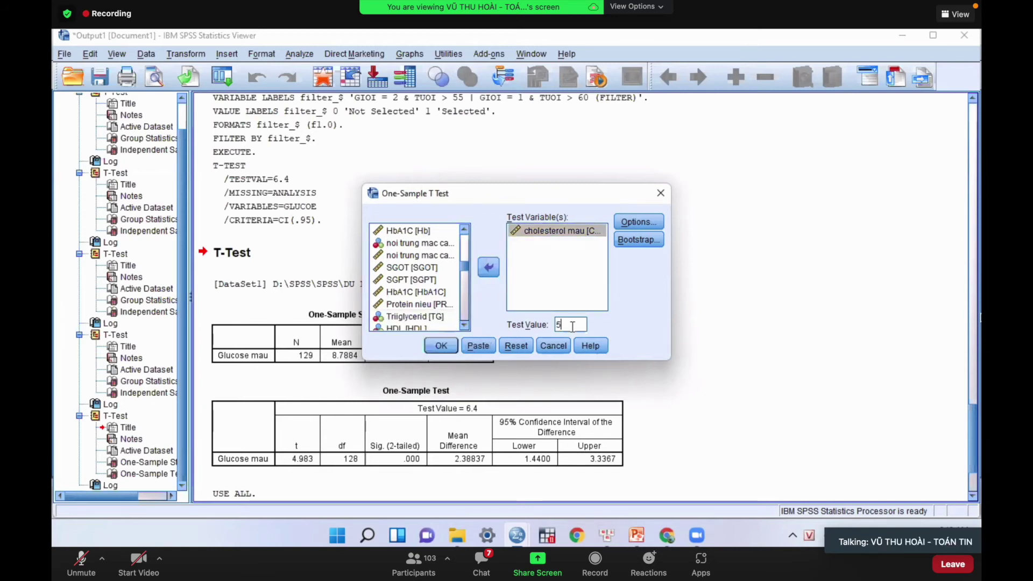
left_click(449, 343)
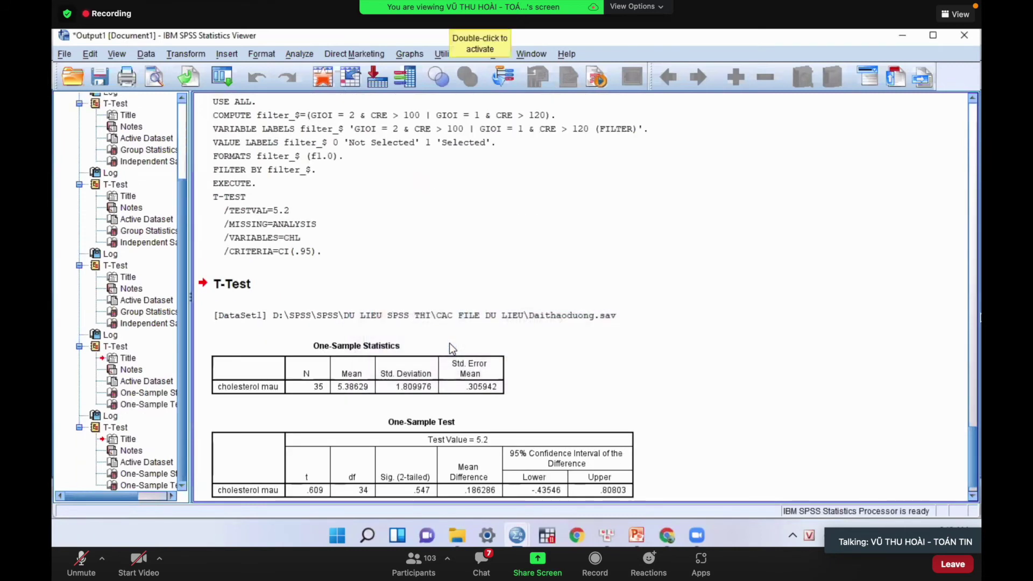
Review the One-Sample Test output for cholesterol mau and switch to the t test example slide in PowerPoint
left_click(973, 496)
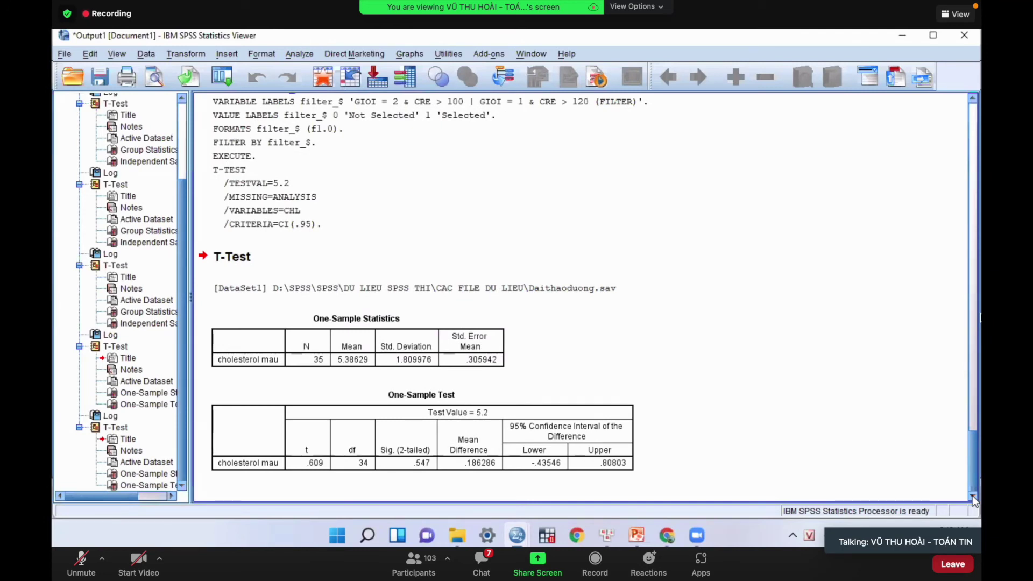
left_click(500, 412)
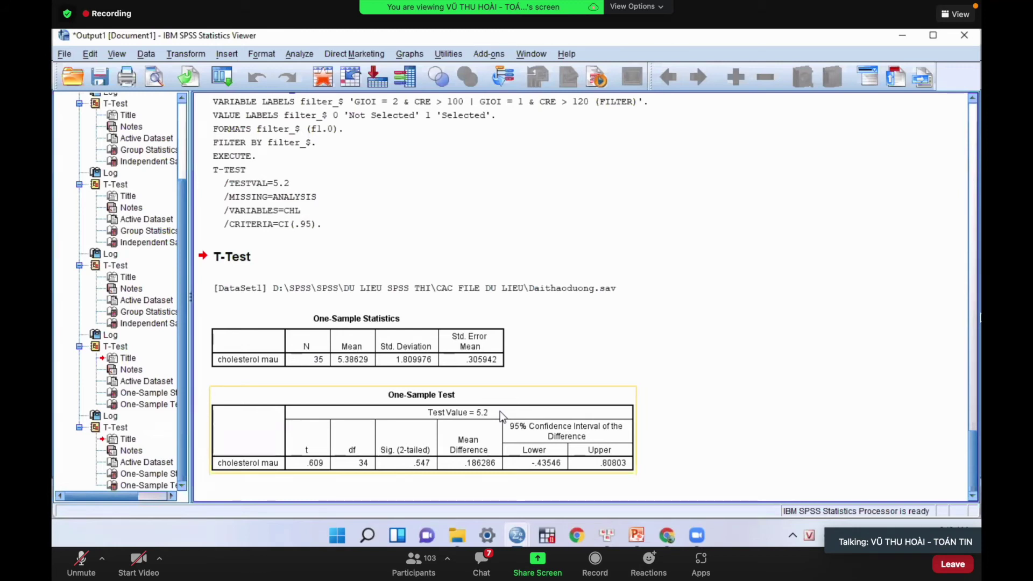
mouse_move(637, 535)
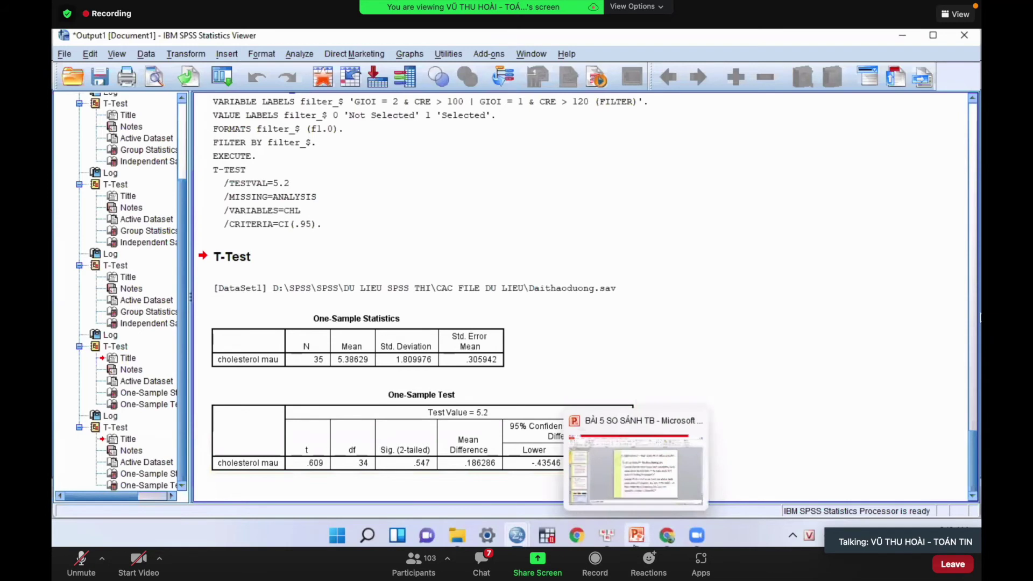
left_click(643, 455)
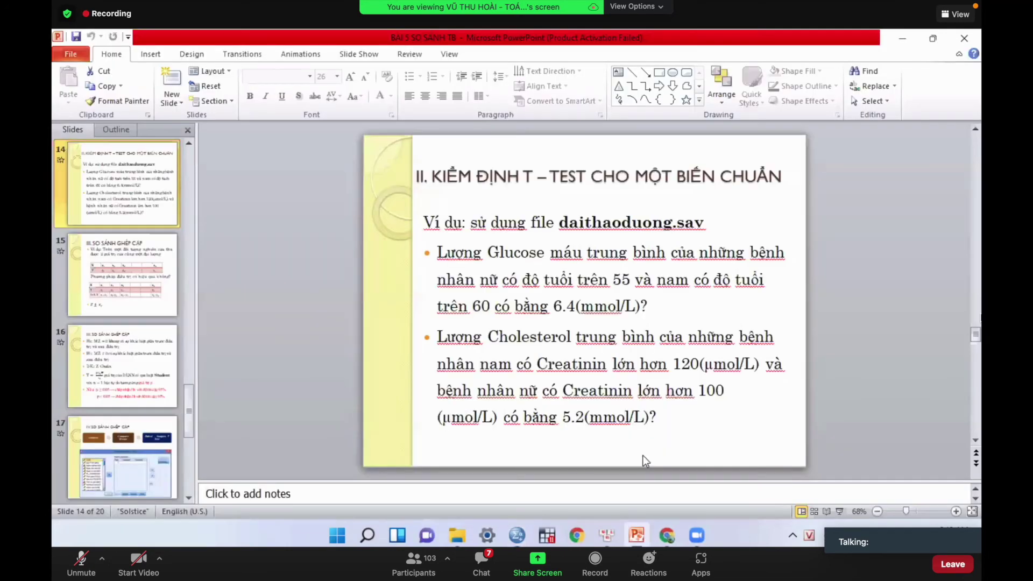
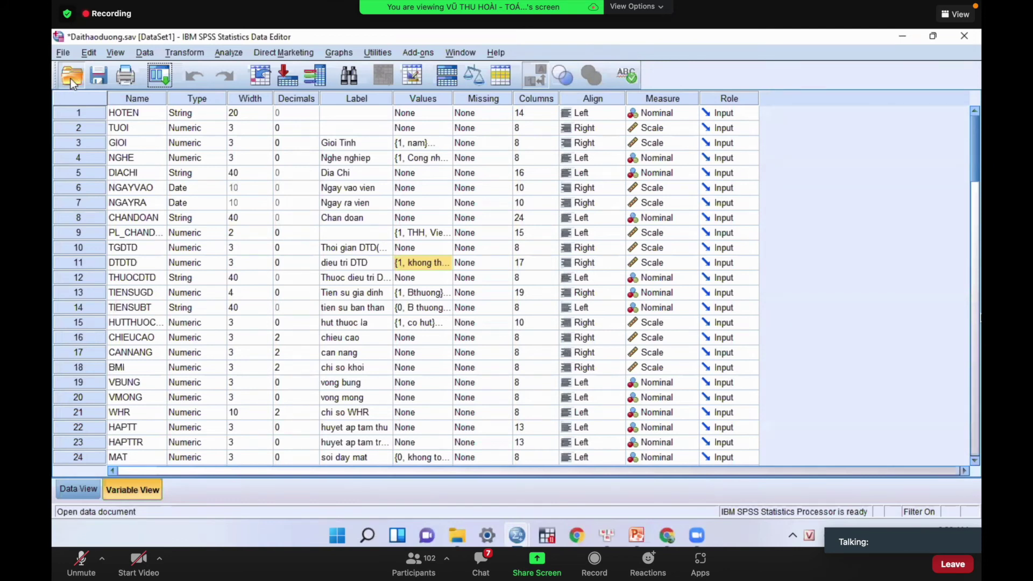
Open the data file Dieu_Tri_YHCT.sav from D:\SPSS\SPSS and widen the Label column to show the full variable labels
left_click(70, 79)
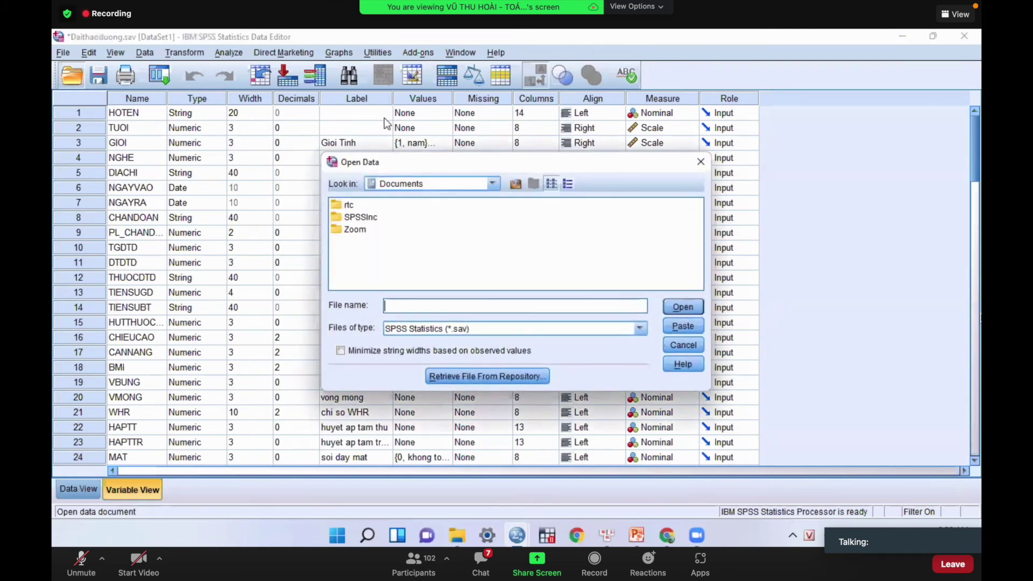
left_click(493, 183)
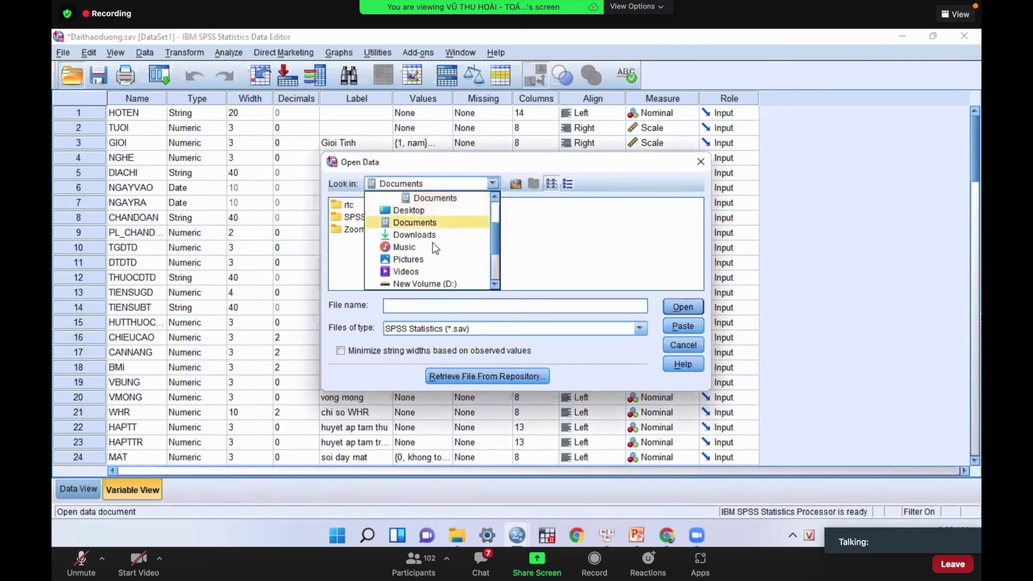
left_click(428, 283)
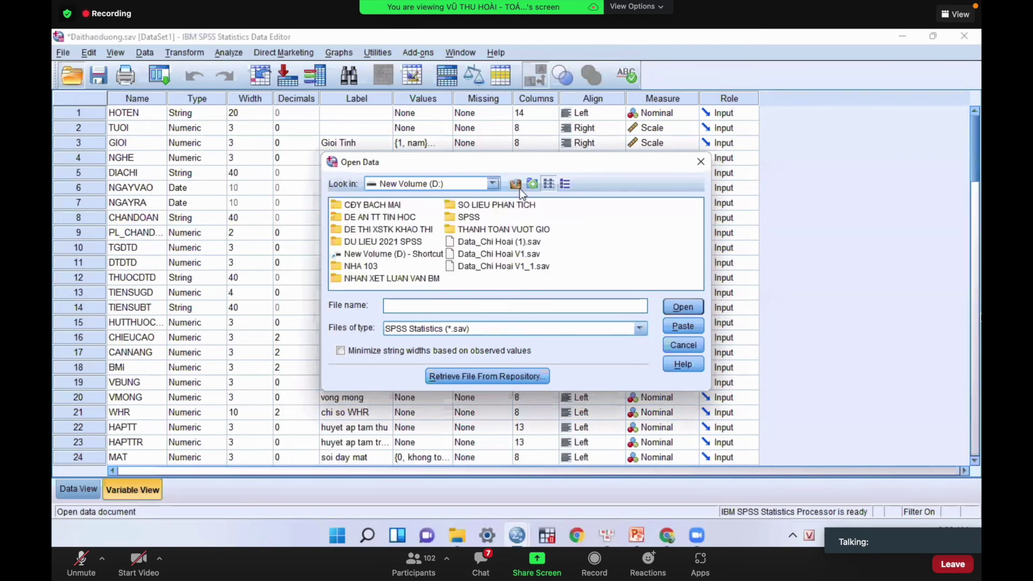
left_click(468, 217)
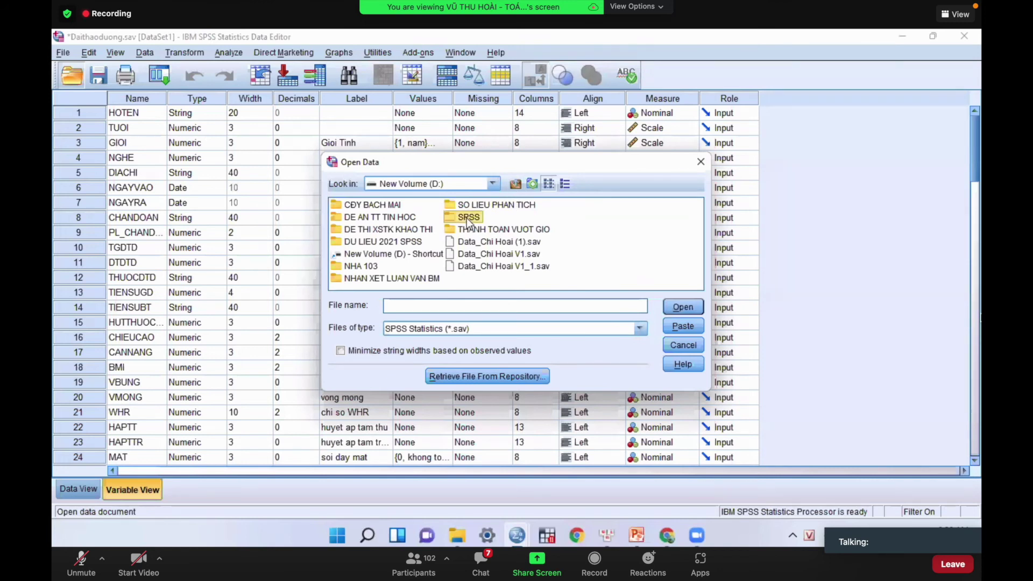
left_click(468, 219)
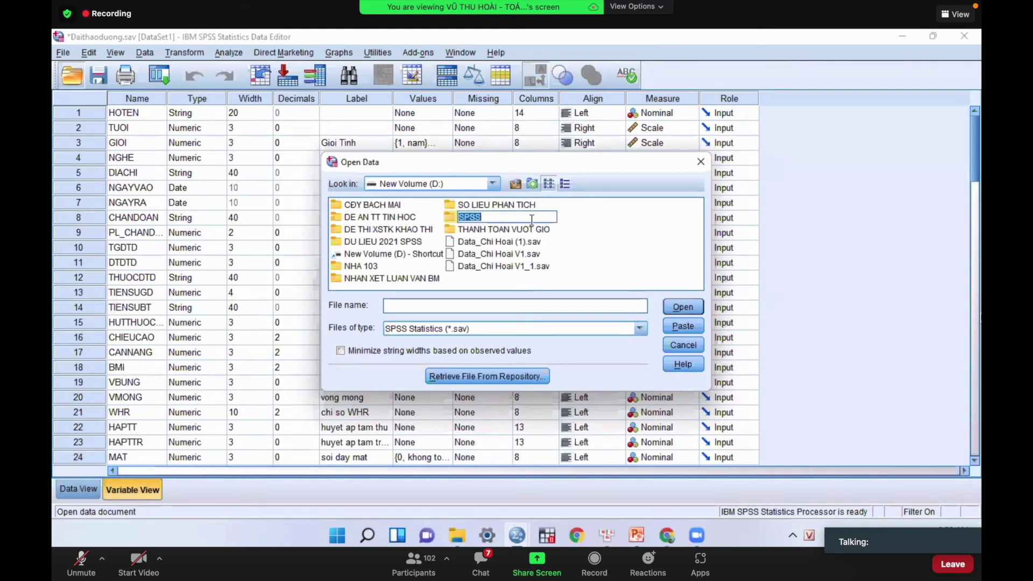
left_click(450, 216)
double_click(450, 216)
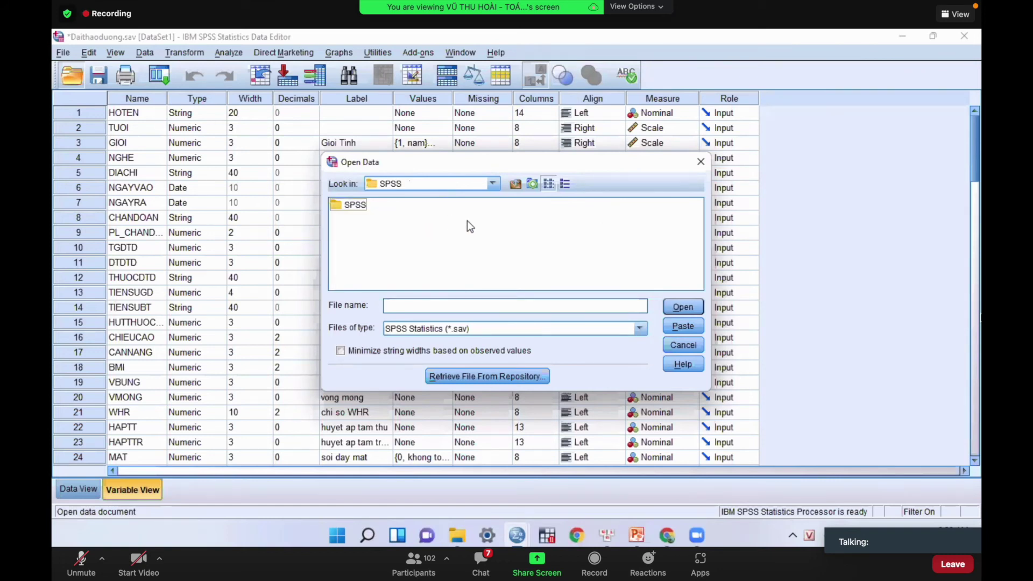
double_click(359, 208)
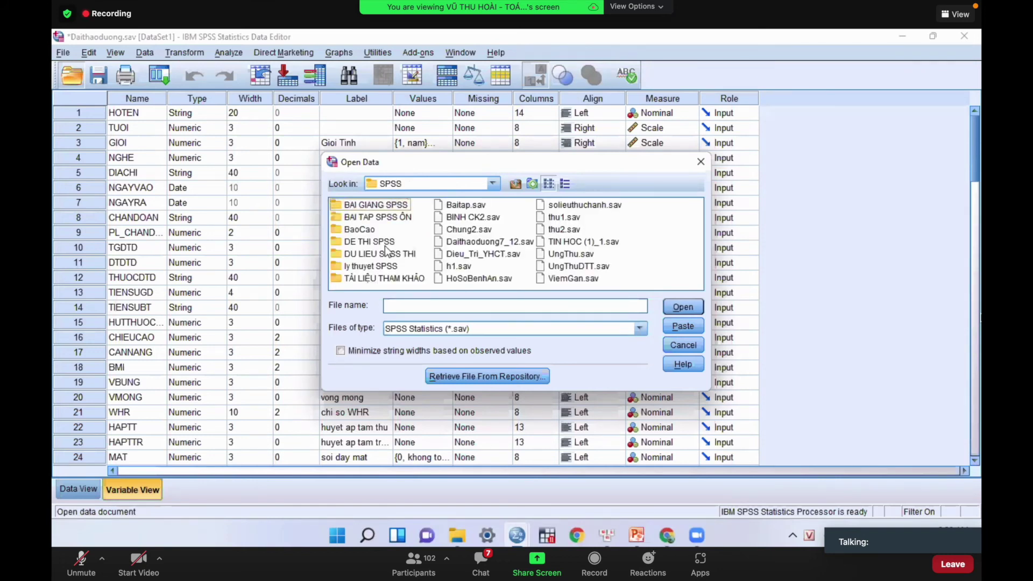
left_click(460, 257)
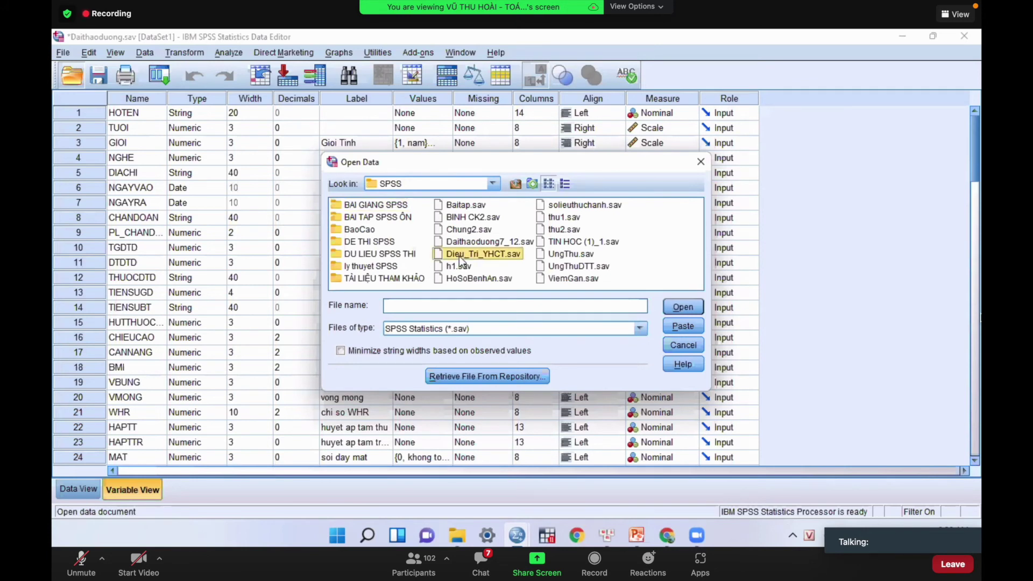
left_click(687, 306)
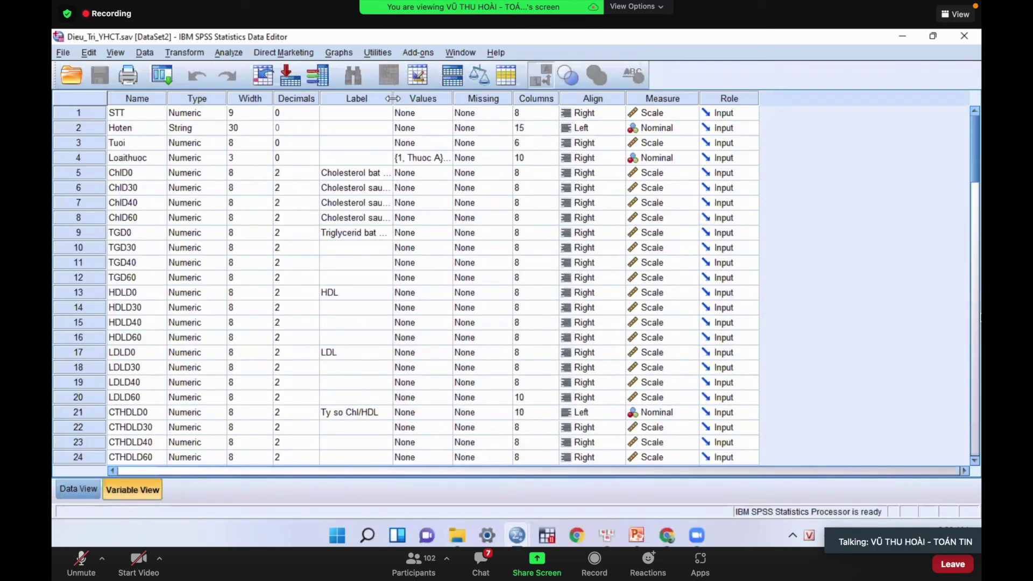
double_click(413, 98)
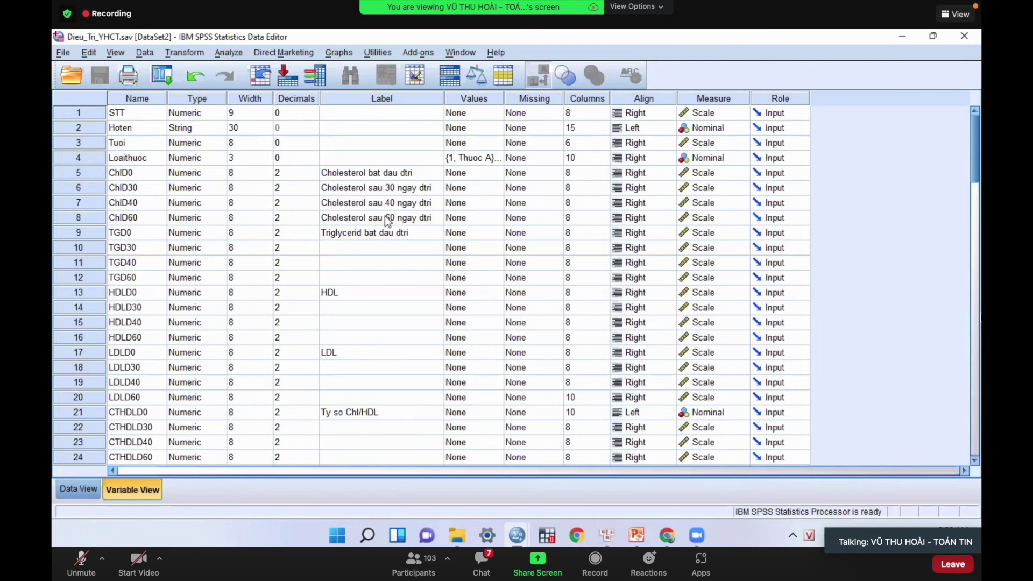
Start a Paired-Samples T Test and set pair 1 to Cholesterol bat dau dtri with Cholesterol sau 30 ngay dtri
left_click(227, 53)
mouse_move(264, 117)
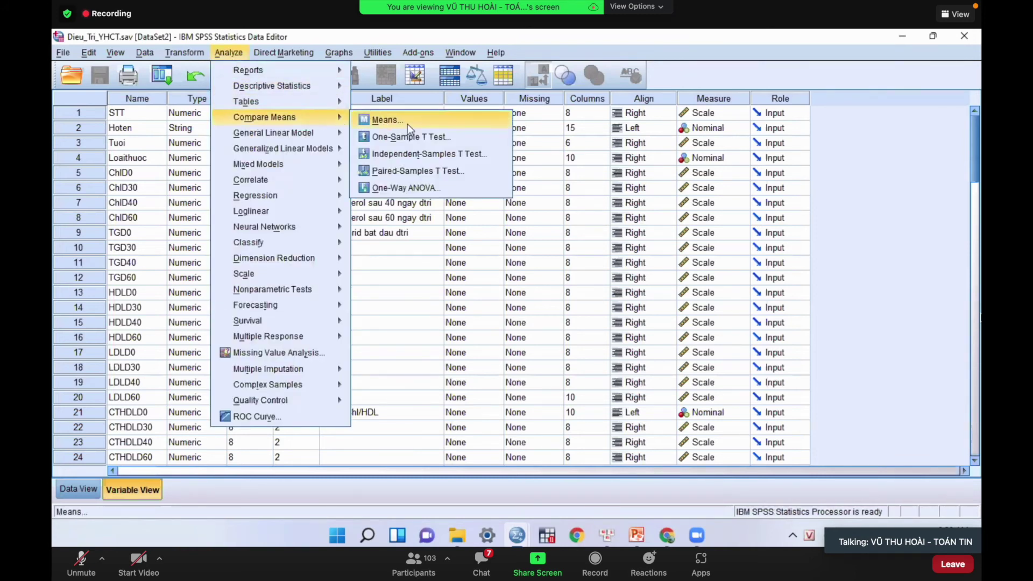
left_click(403, 171)
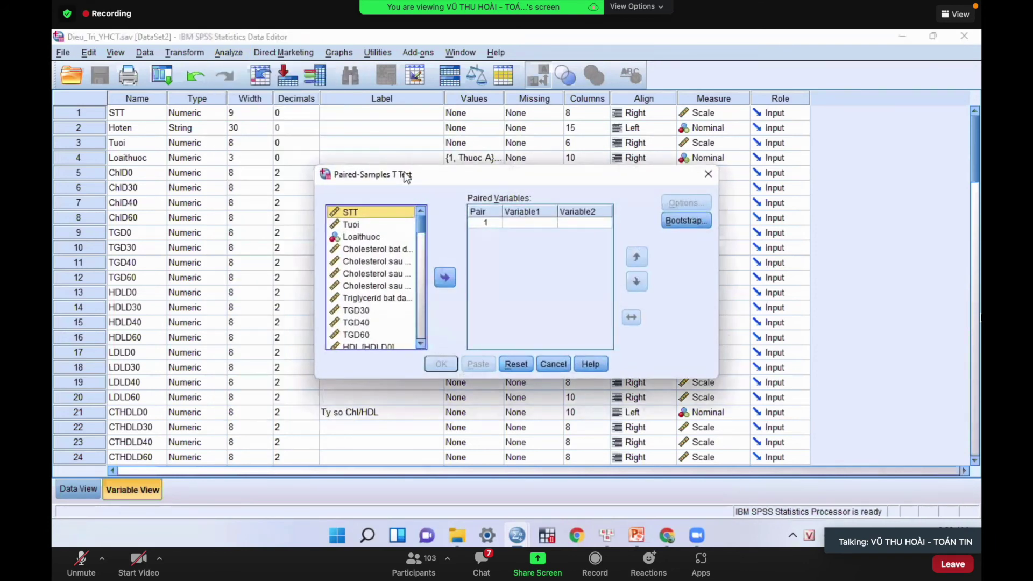
left_click(362, 251)
left_click(446, 278)
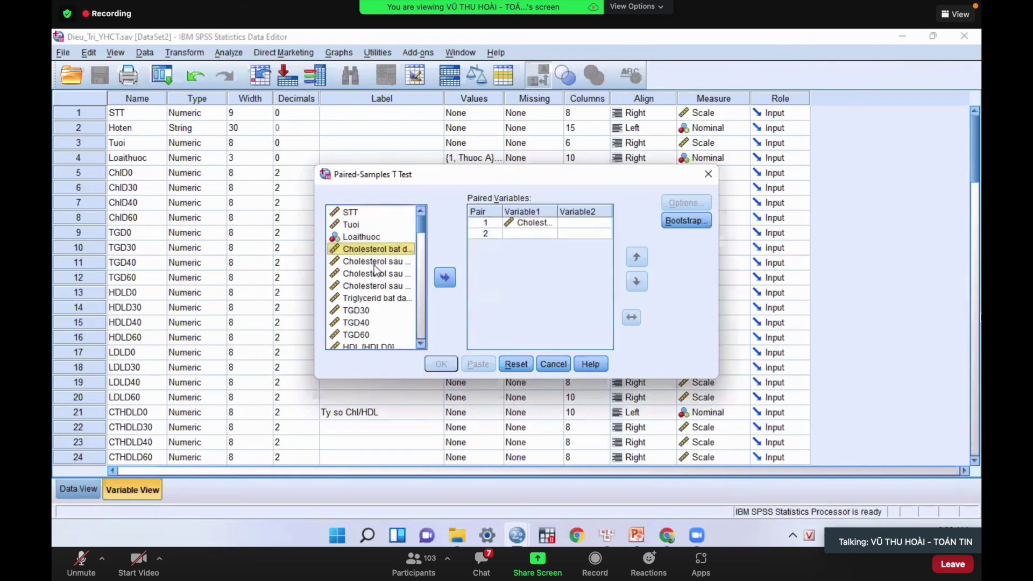
left_click(375, 262)
left_click(447, 277)
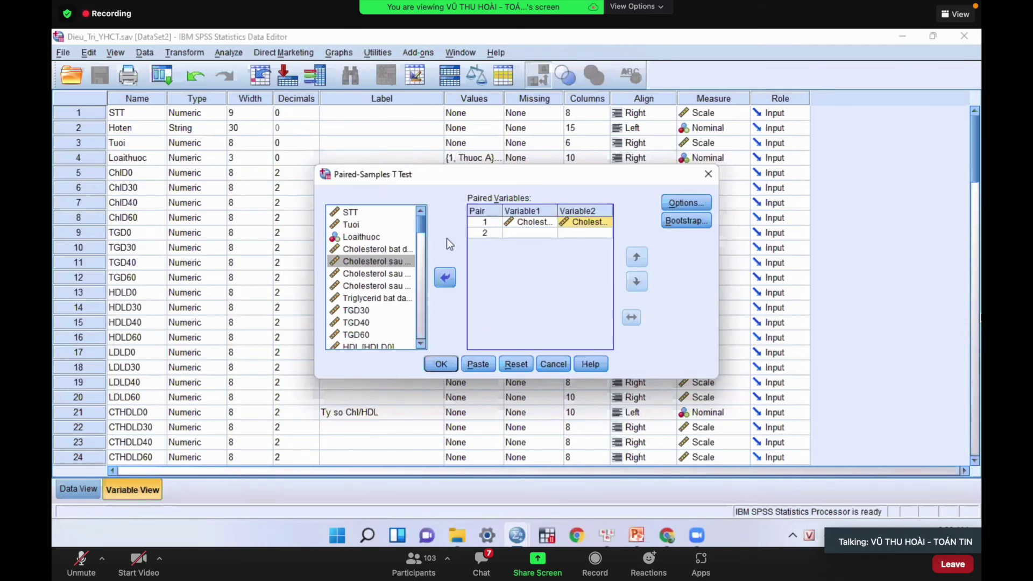
Set pair 2 to Cholesterol sau 30 ngay dtri with Cholesterol sau 40 ngay dtri
left_click(377, 263)
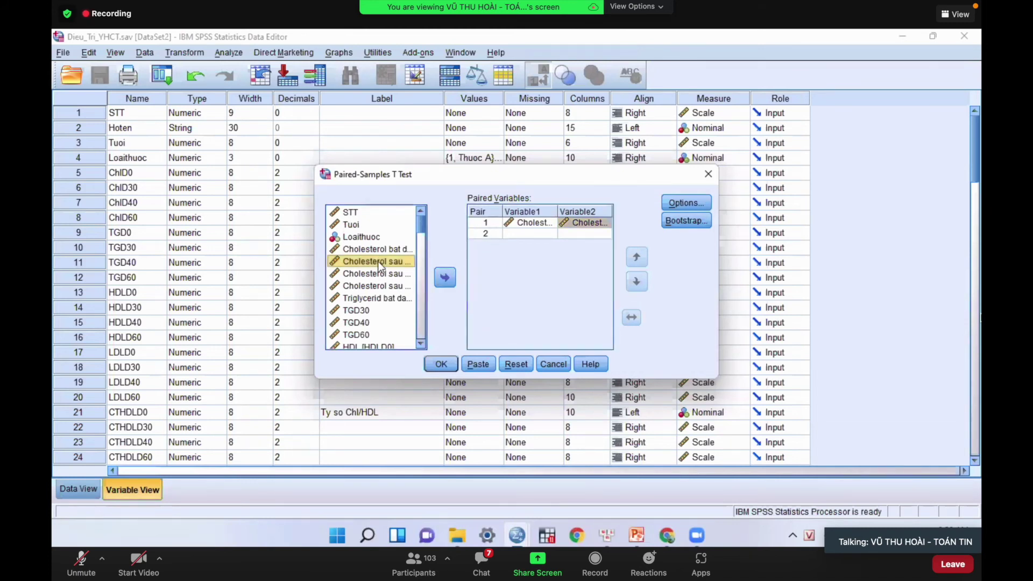
left_click(446, 278)
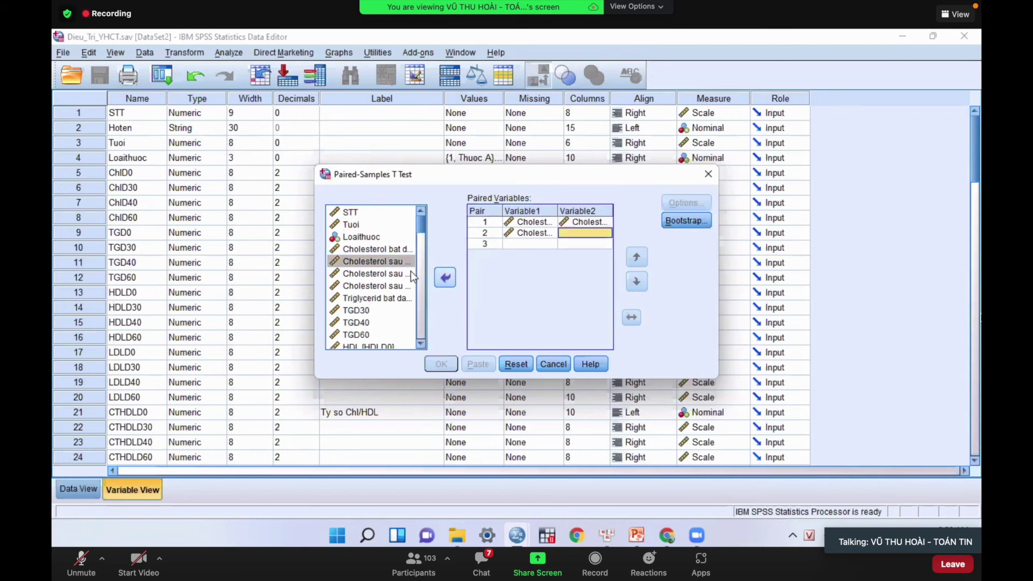
left_click(401, 276)
left_click(446, 278)
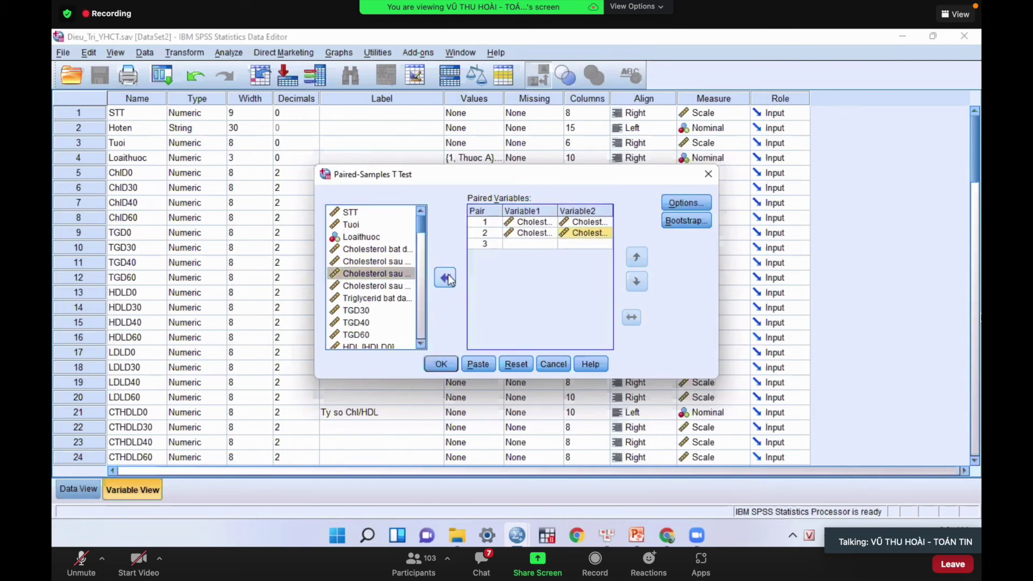
Set pair 3 to Cholesterol sau 40 ngay dtri with Cholesterol sau 60 ngay dtri and run the Paired-Samples T Test
left_click(395, 273)
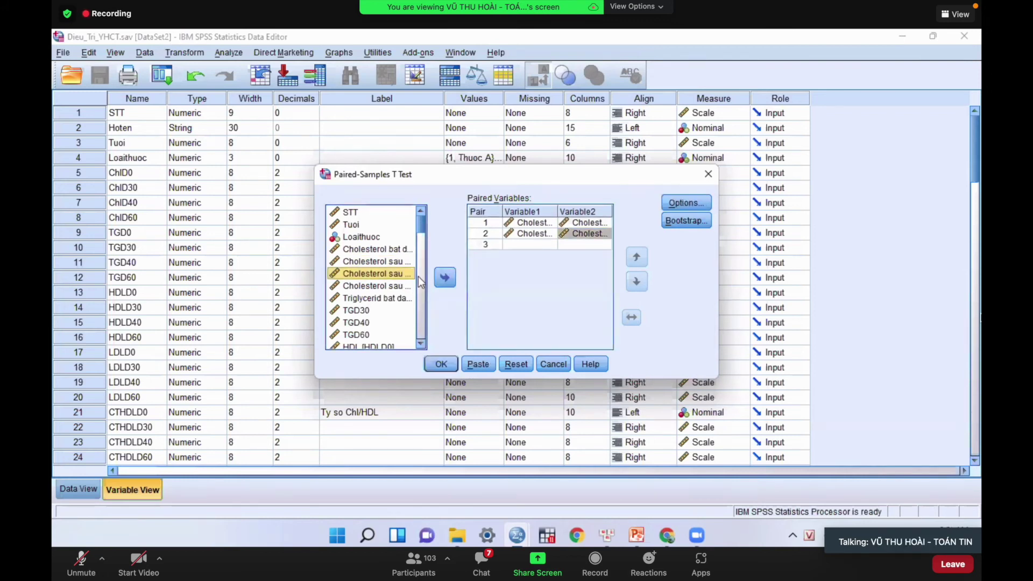
left_click(447, 277)
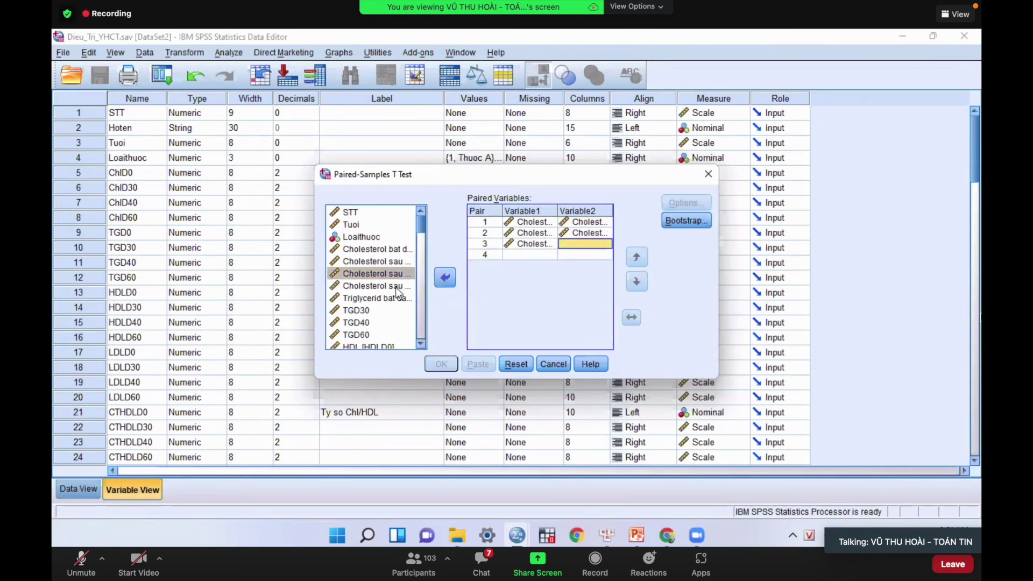
left_click(396, 286)
left_click(446, 278)
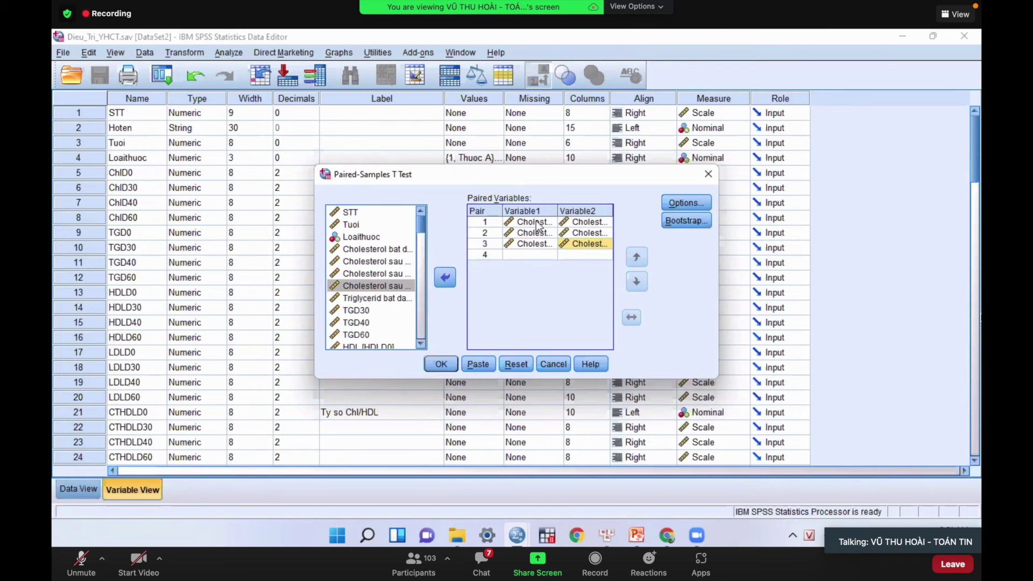
left_click(433, 364)
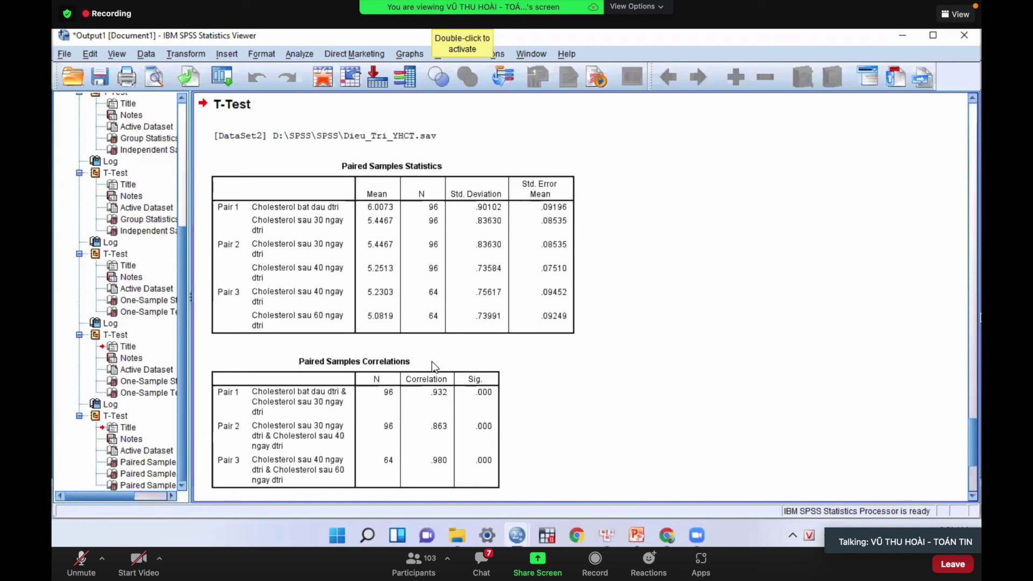
left_click(272, 354)
left_click(347, 192)
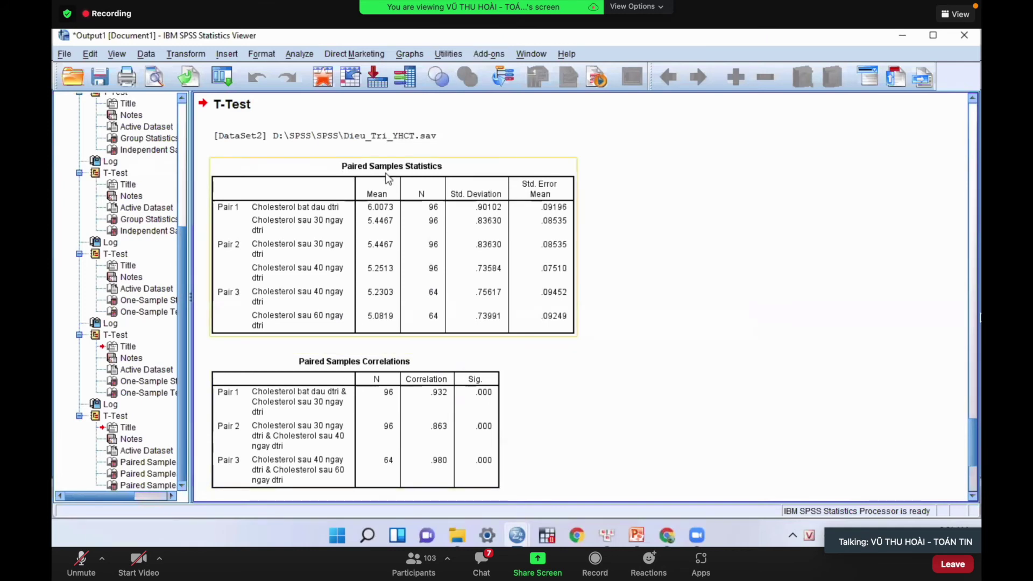